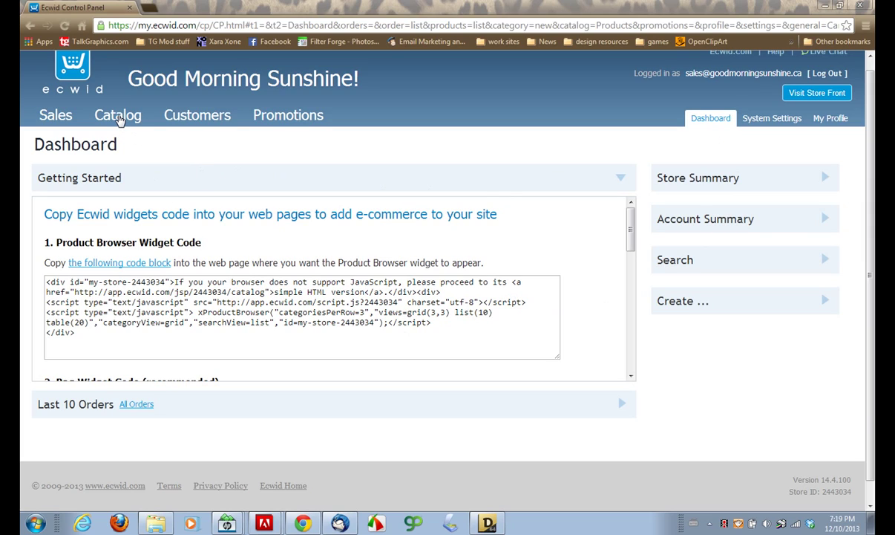
# - Show the Ecwid Catalog's Products list with all 13 existing products
pyautogui.click(116, 115)
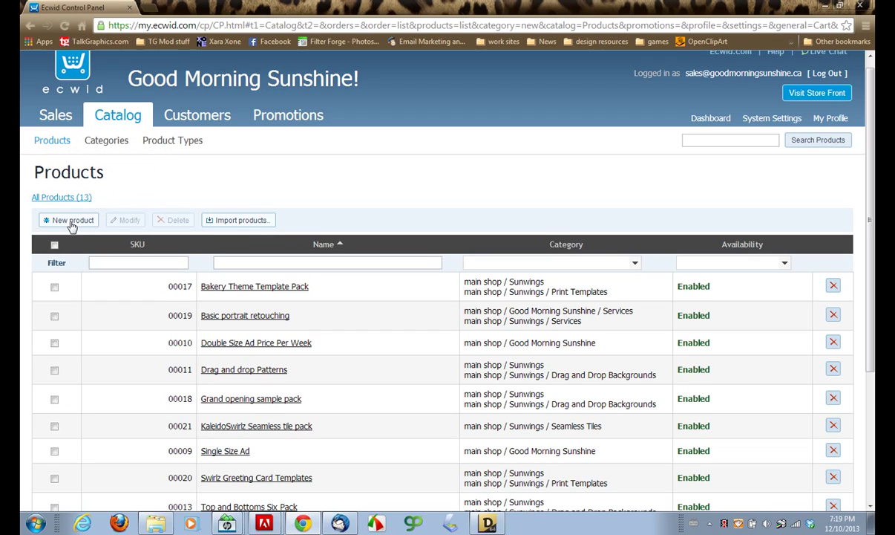
# - Create a new product named 'Private Tutoring' that does not require shipping
pyautogui.click(72, 220)
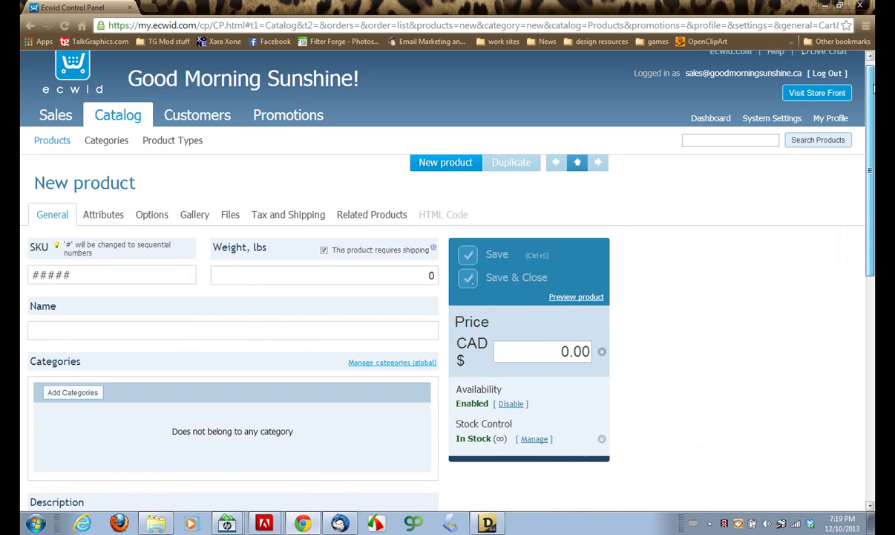
pyautogui.moveTo(873, 90); pyautogui.dragTo(873, 138)
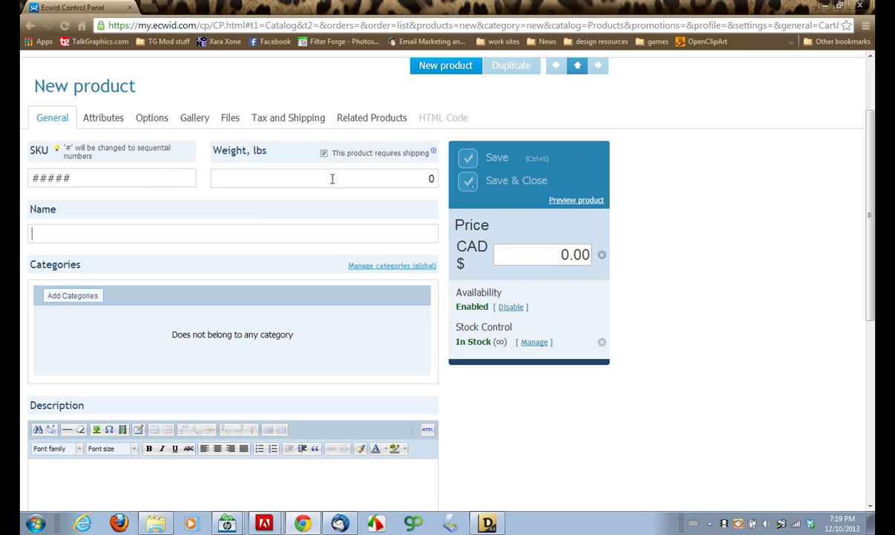
pyautogui.click(323, 154)
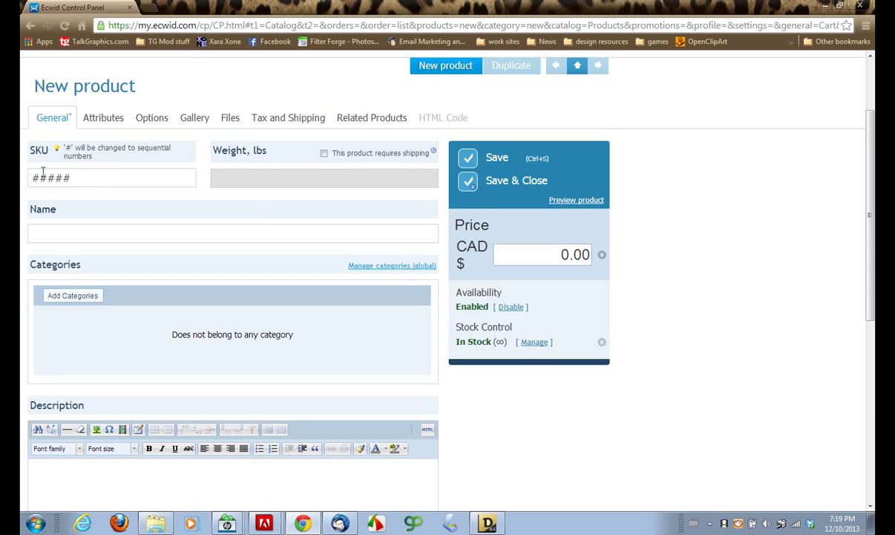
pyautogui.click(40, 235)
pyautogui.write('Private Tutoring')
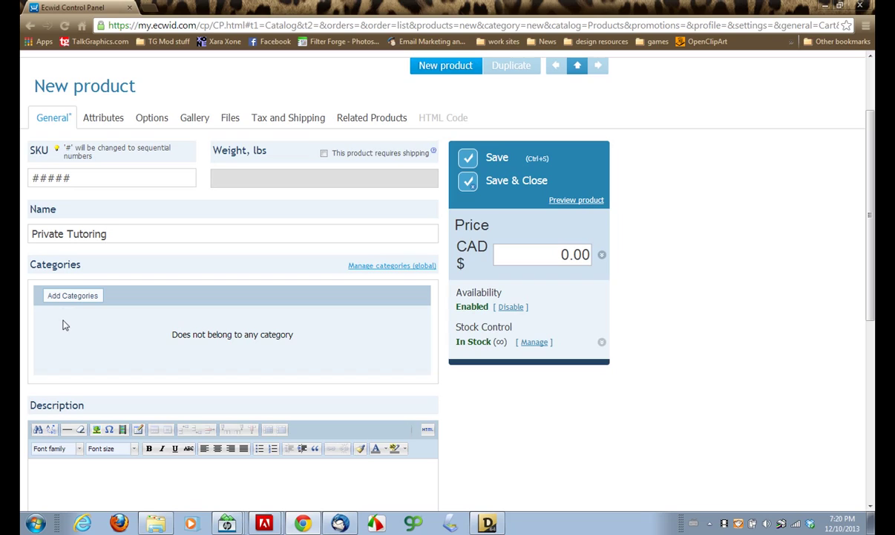
# - File the product under the main shop / Sunwings / Services category
pyautogui.click(72, 296)
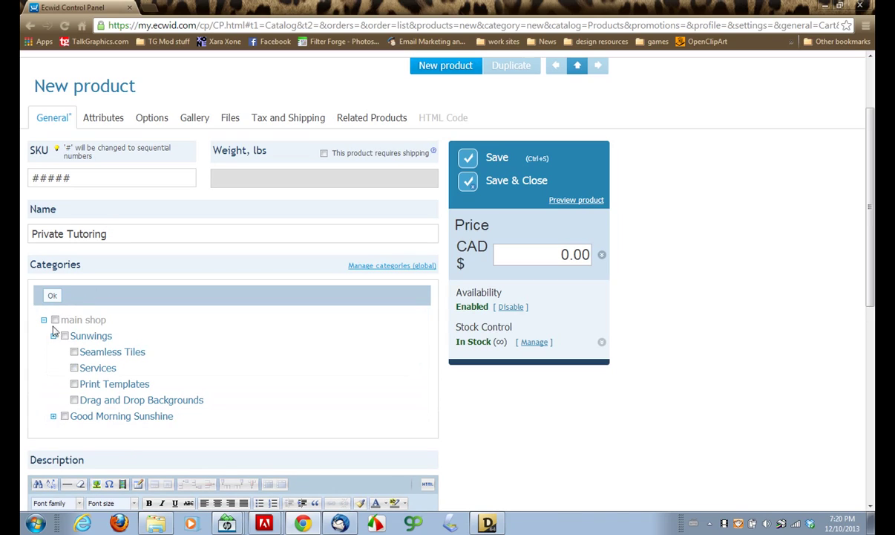
pyautogui.click(75, 368)
pyautogui.click(53, 417)
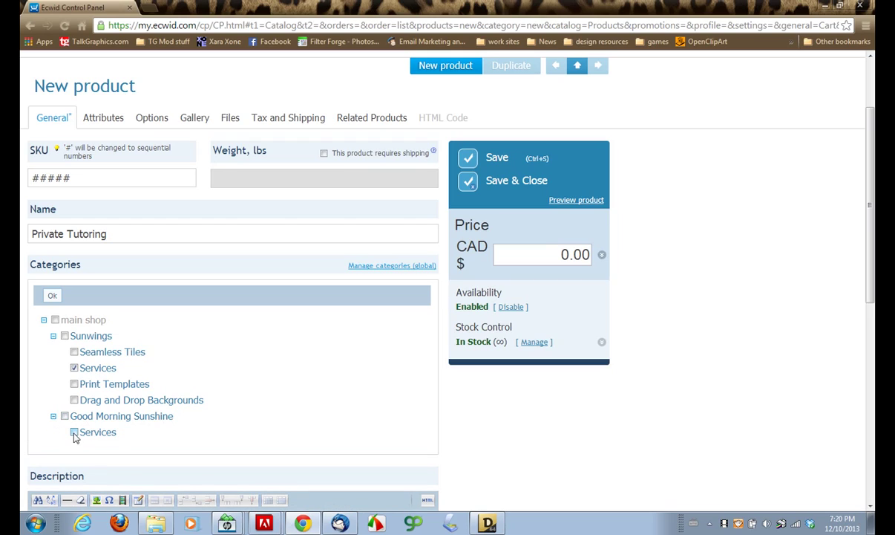
pyautogui.click(53, 416)
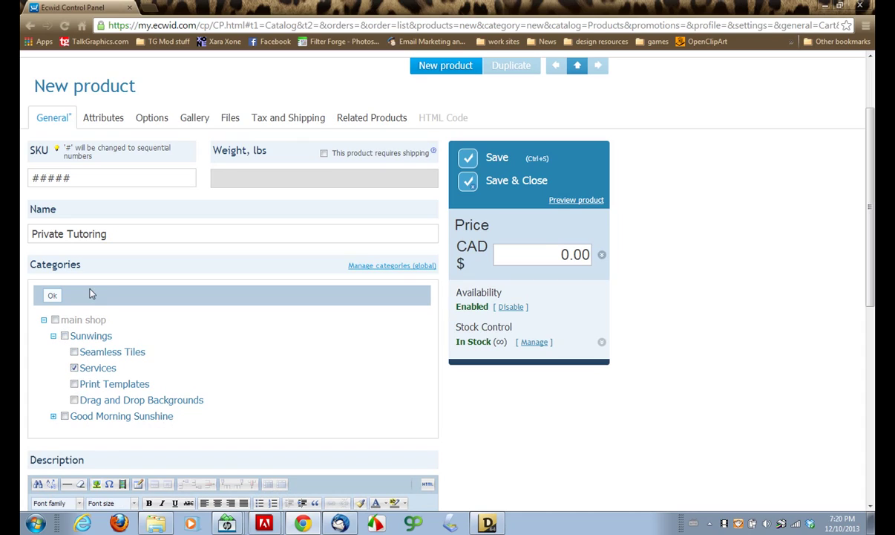
pyautogui.click(53, 297)
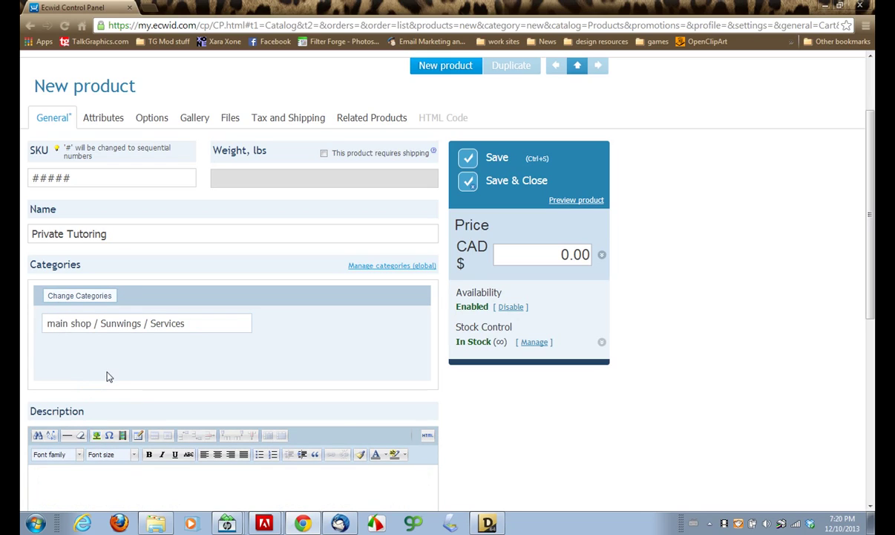
pyautogui.scroll(-1, 108, 377)
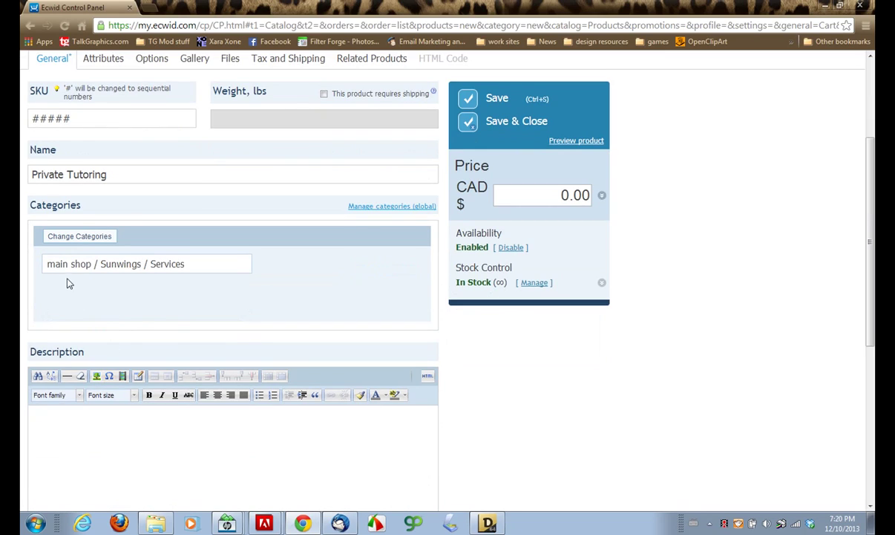
pyautogui.moveTo(62, 269)
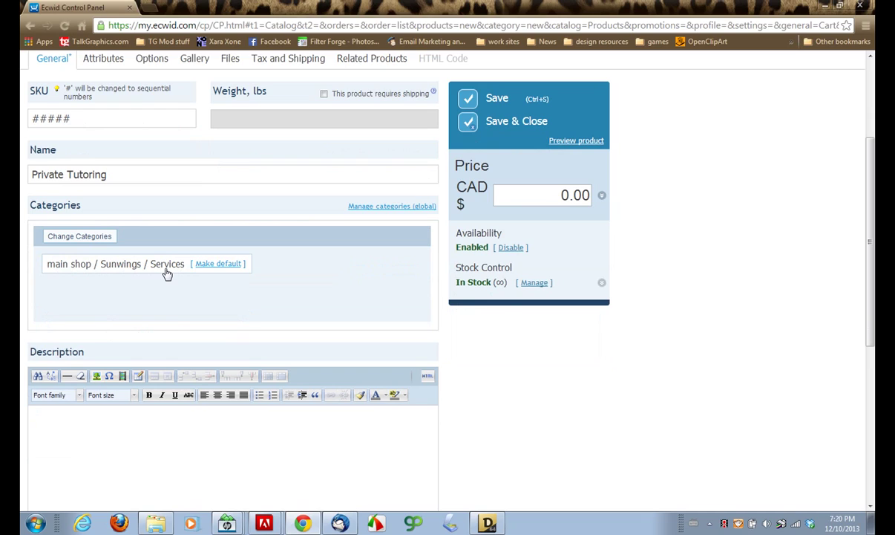
pyautogui.scroll(-1, 166, 321)
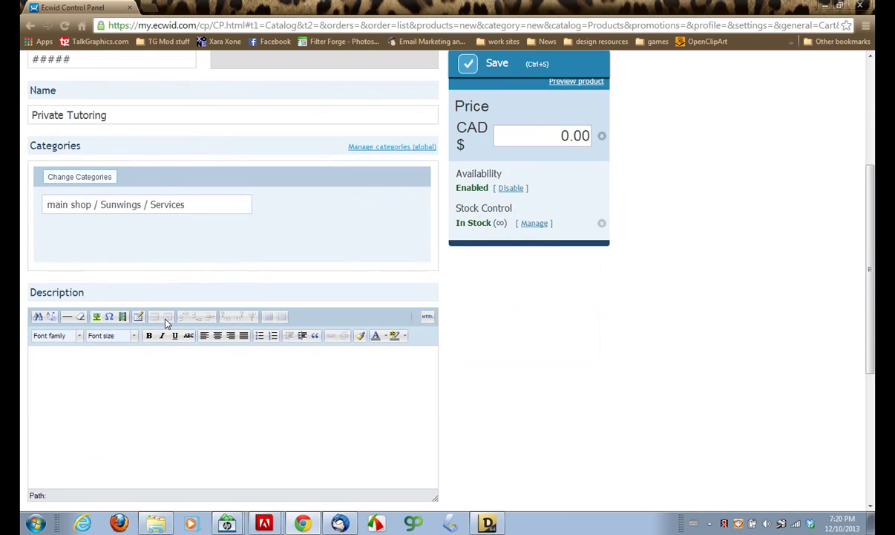
pyautogui.scroll(-1, 165, 320)
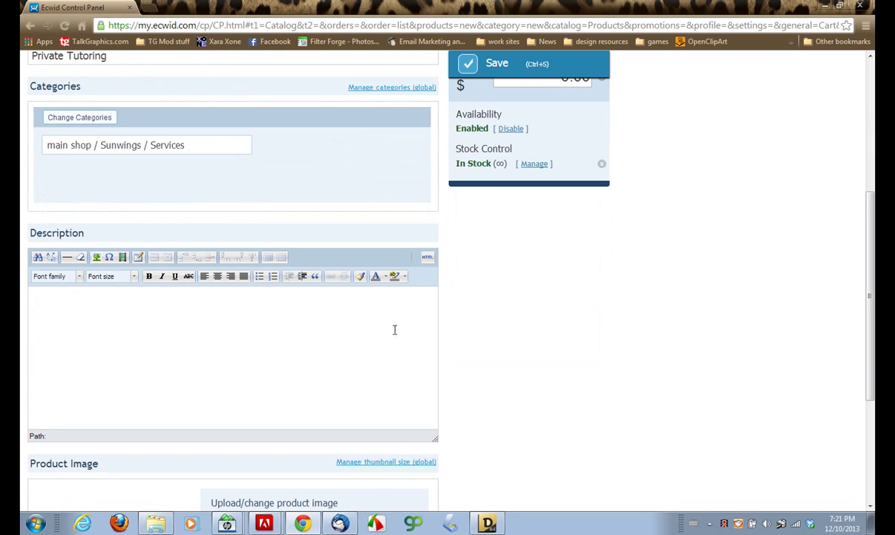
# - Select and copy both tutoring description paragraphs in the Xara layout, then return to Chrome
pyautogui.click(488, 524)
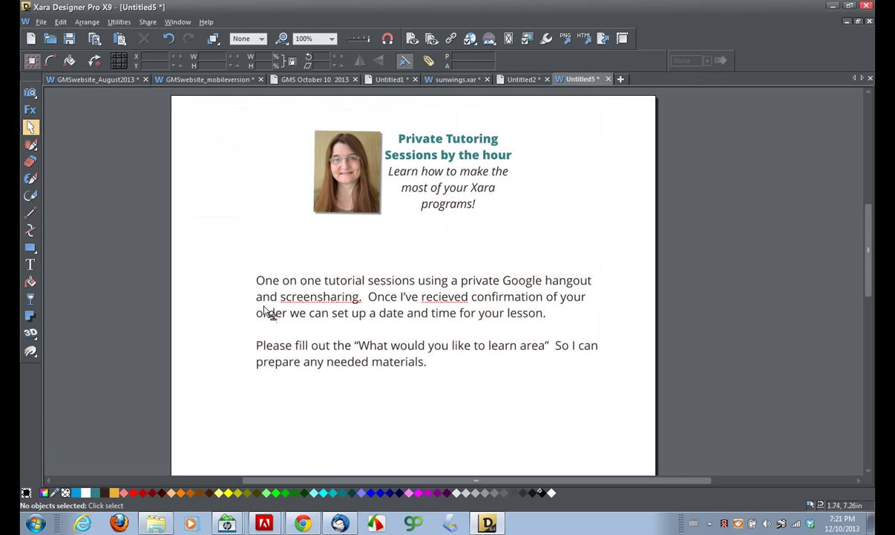
pyautogui.click(31, 265)
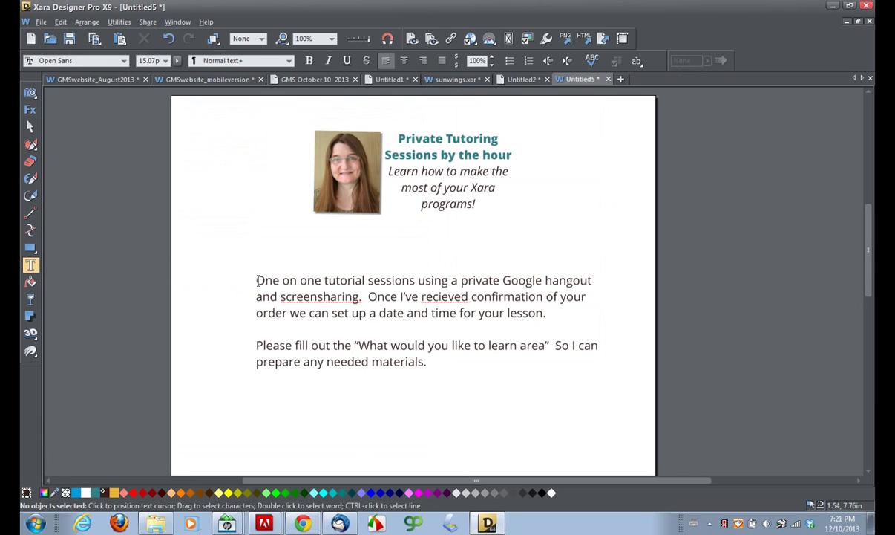
pyautogui.click(256, 281)
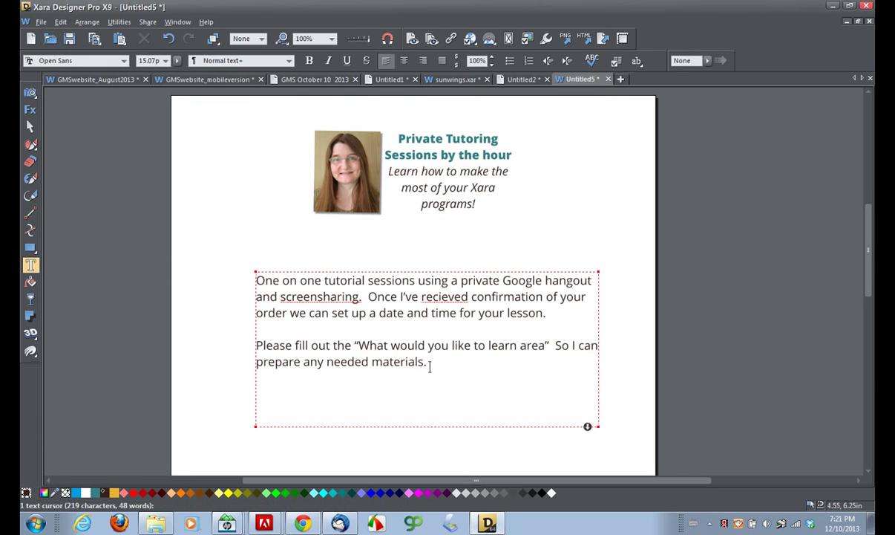
pyautogui.moveTo(257, 280); pyautogui.dragTo(440, 364)
pyautogui.hotkey('ctrl', 'c')
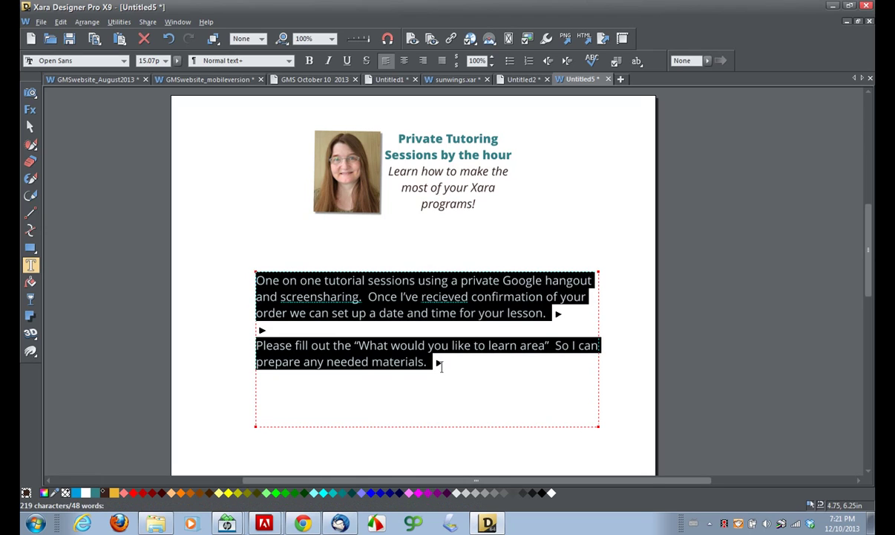
pyautogui.click(302, 523)
# - Paste the two paragraphs about one-on-one Google hangout sessions into the product Description
pyautogui.click(34, 297)
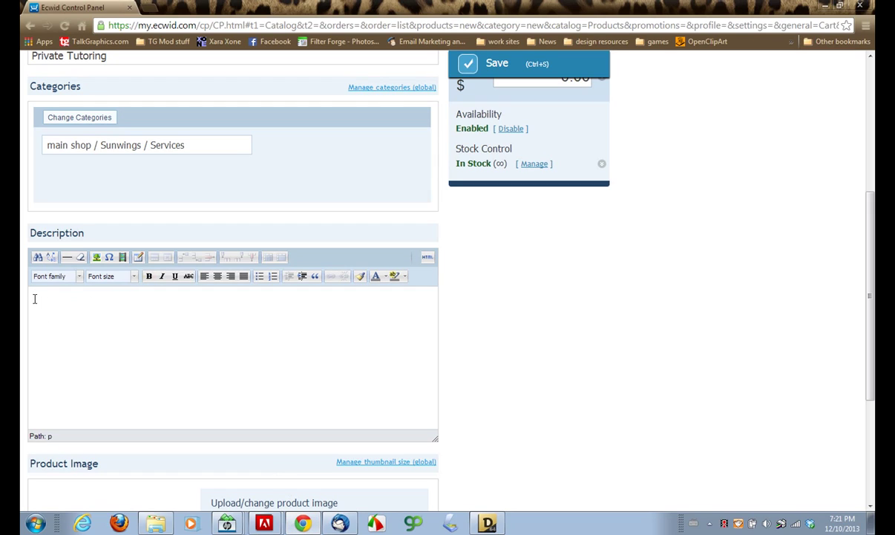
pyautogui.hotkey('ctrl', 'v')
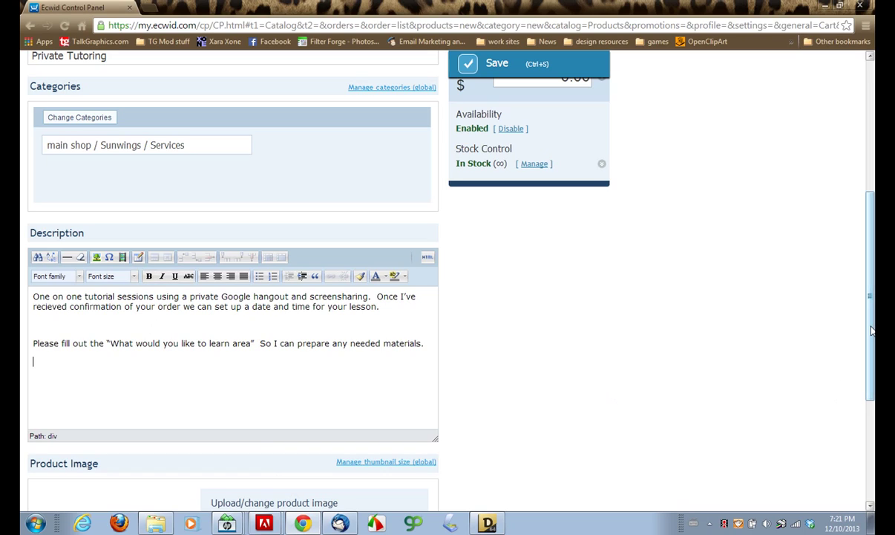
pyautogui.moveTo(873, 325); pyautogui.dragTo(873, 433)
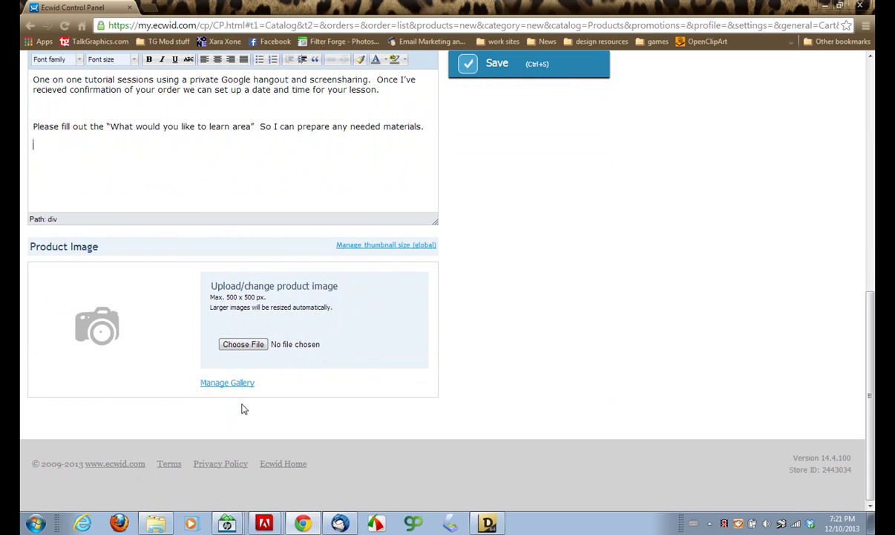
# - Upload 'tutoring product image.png' as the Private Tutoring product picture
pyautogui.click(239, 347)
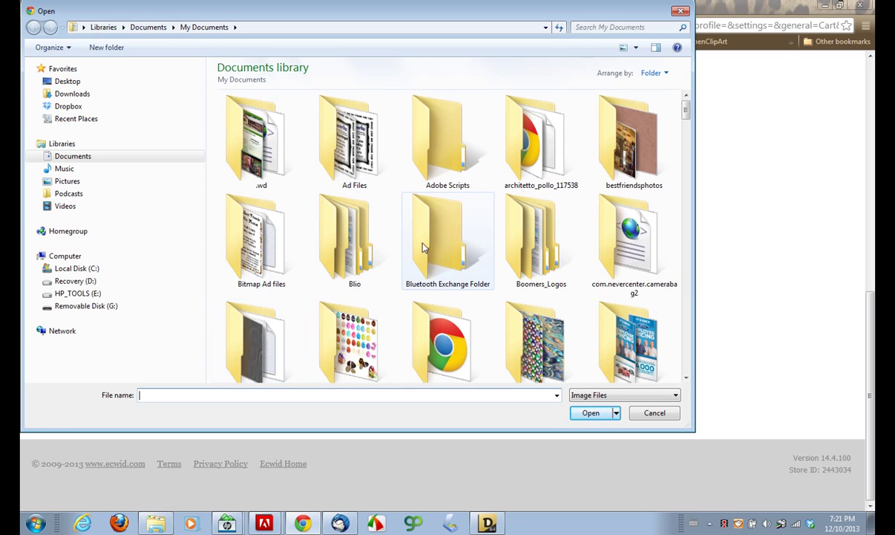
pyautogui.moveTo(686, 111); pyautogui.dragTo(675, 308)
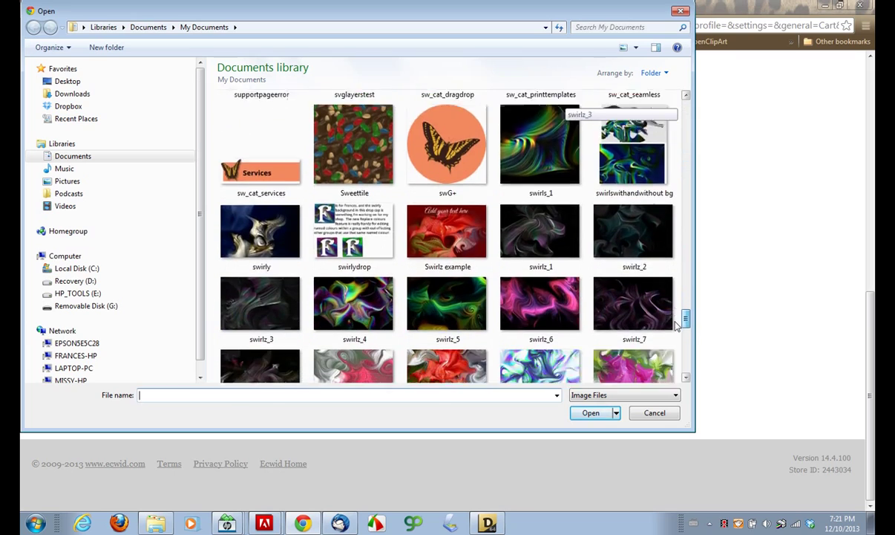
pyautogui.moveTo(685, 321); pyautogui.dragTo(684, 361)
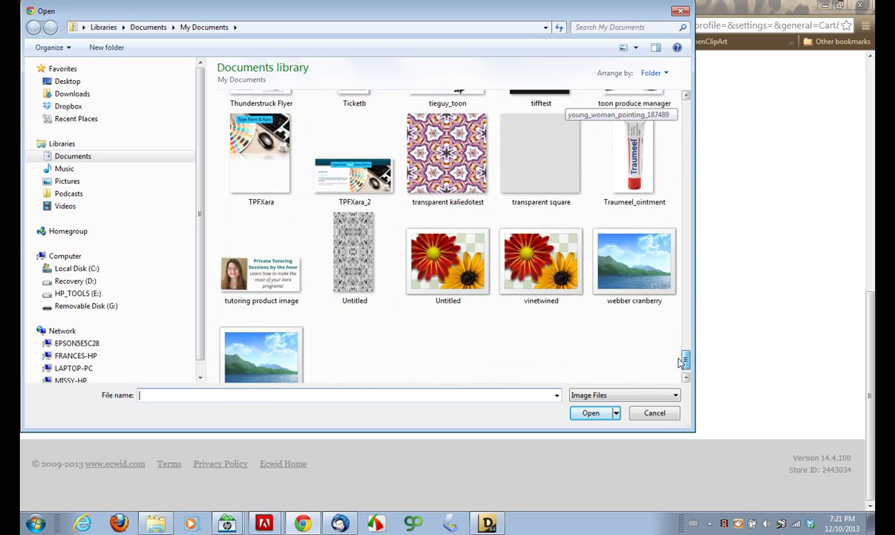
pyautogui.click(261, 285)
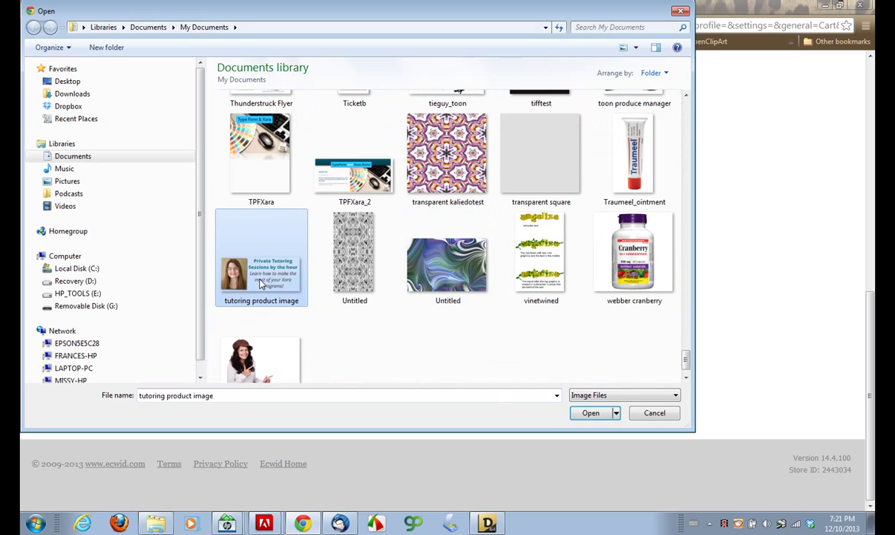
pyautogui.click(591, 412)
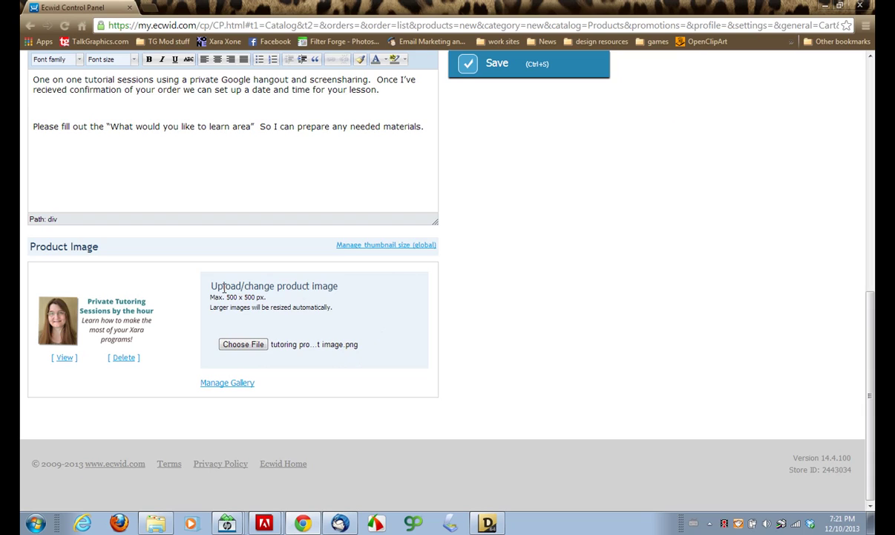
# - Replace the 0.00 price with 35.00
pyautogui.scroll(2, 271, 300)
pyautogui.scroll(1, 271, 300)
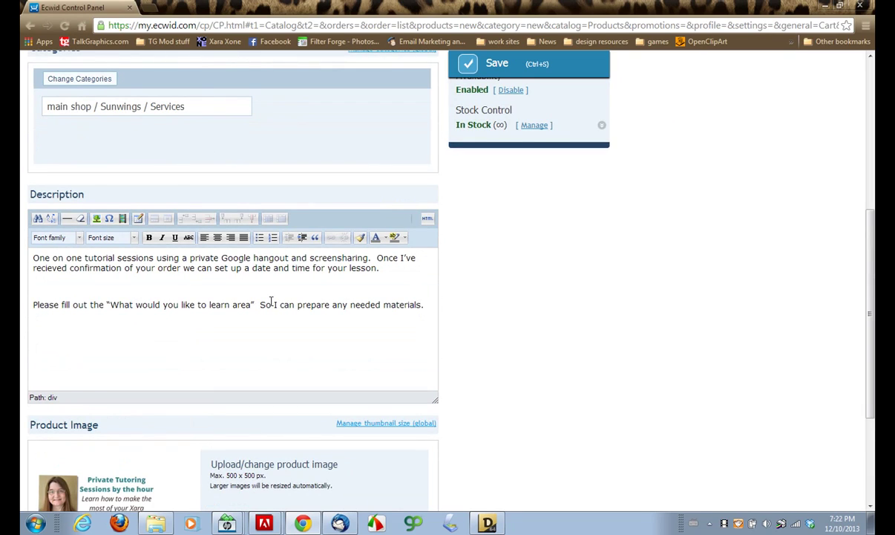
pyautogui.scroll(3, 271, 301)
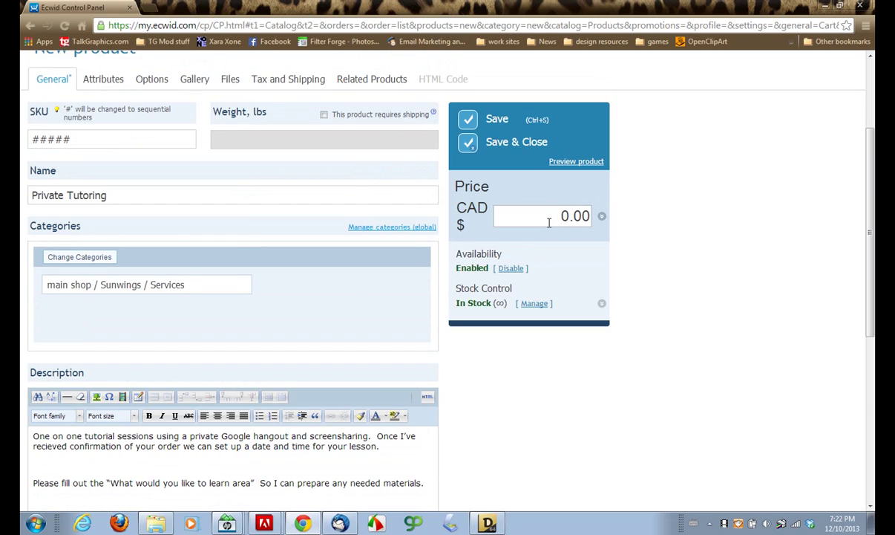
pyautogui.click(553, 217)
pyautogui.moveTo(554, 216); pyautogui.dragTo(598, 217)
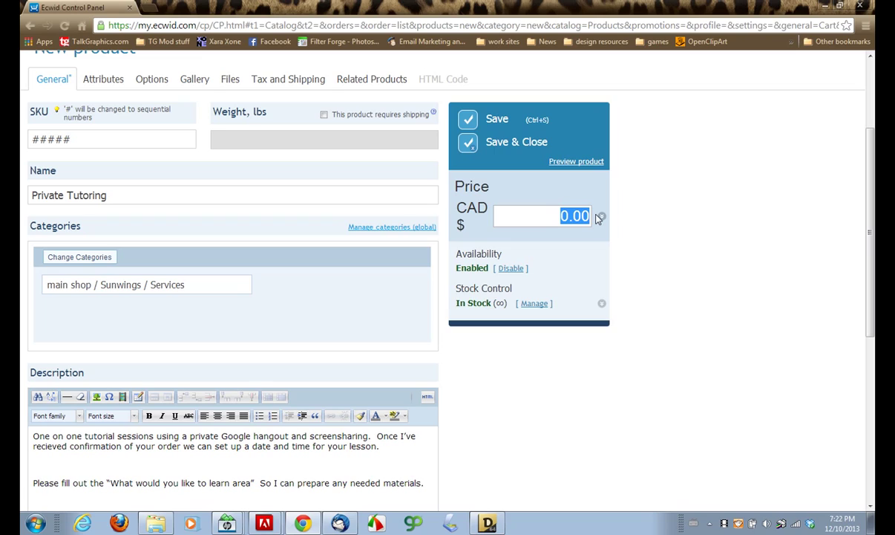
pyautogui.write('35.00')
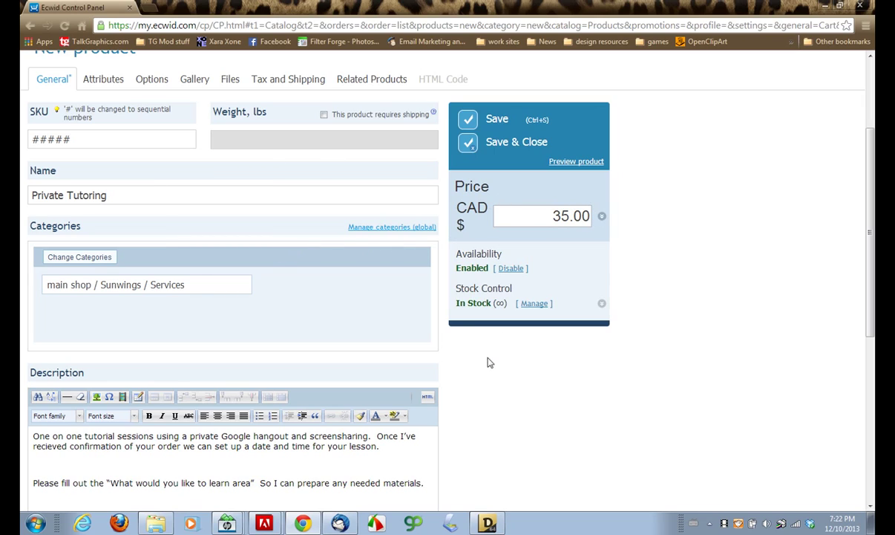
# - Save the product at CAD $35.00 and review the saved form
pyautogui.click(494, 122)
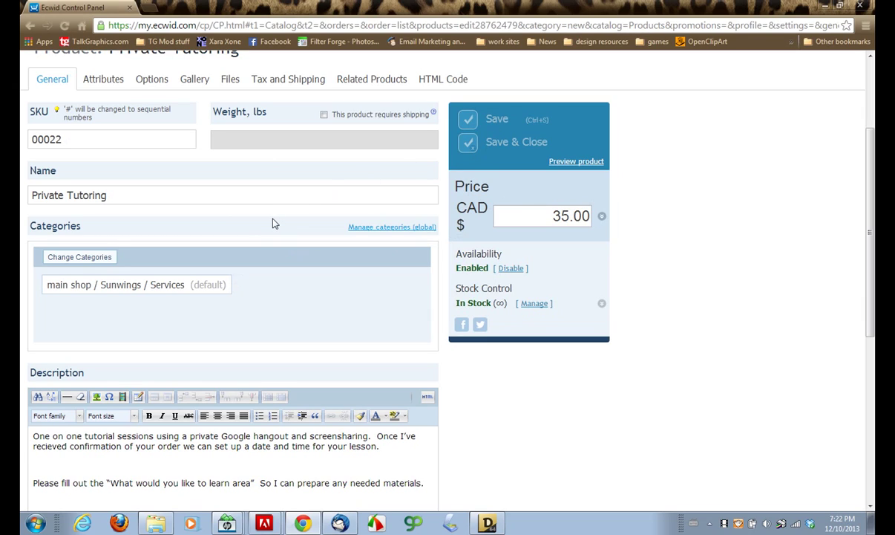
pyautogui.scroll(-3, 308, 306)
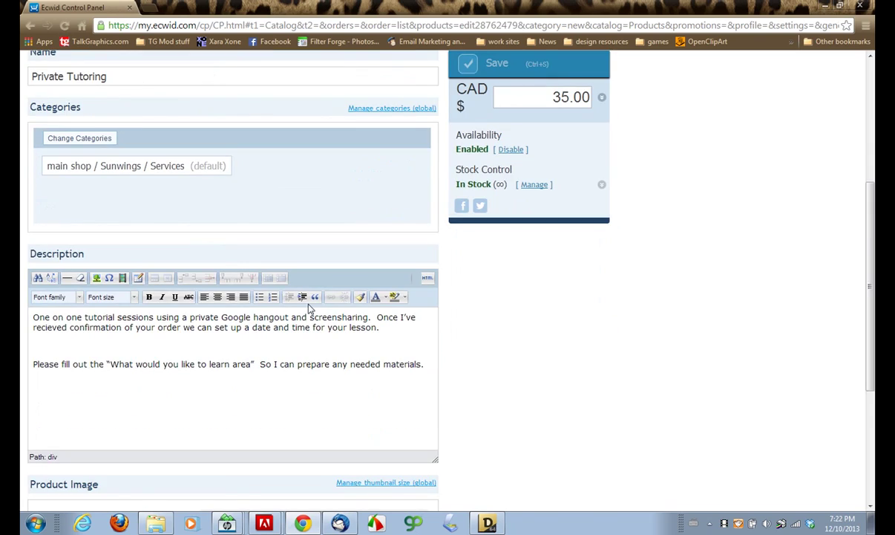
pyautogui.scroll(-1, 309, 303)
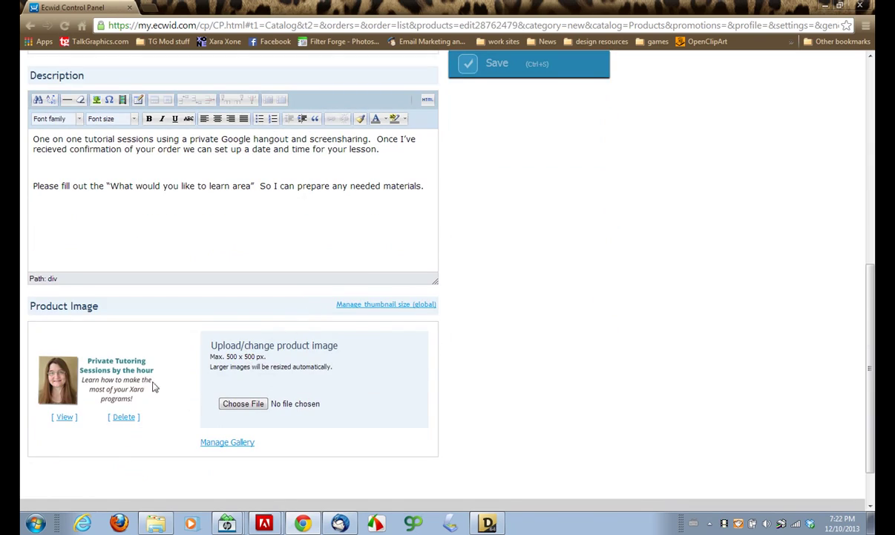
pyautogui.scroll(5, 610, 314)
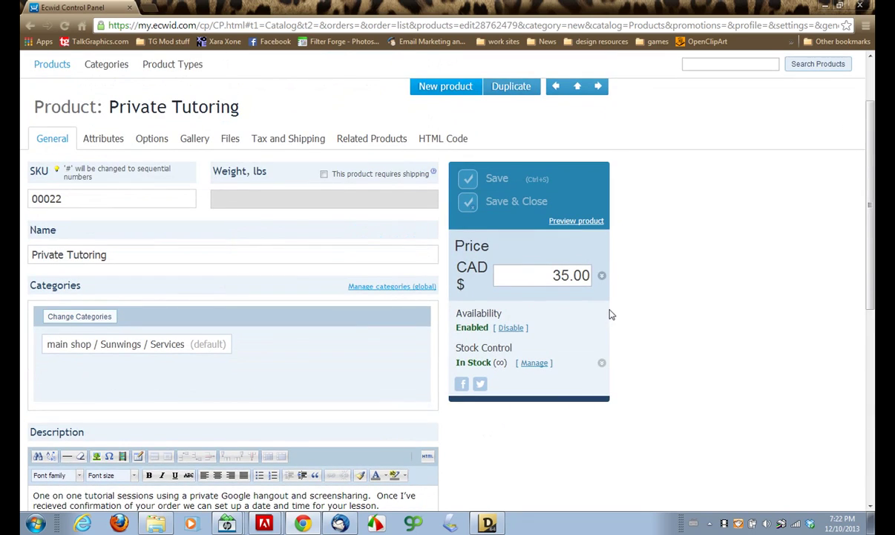
pyautogui.scroll(-6, 512, 386)
pyautogui.scroll(3, 167, 208)
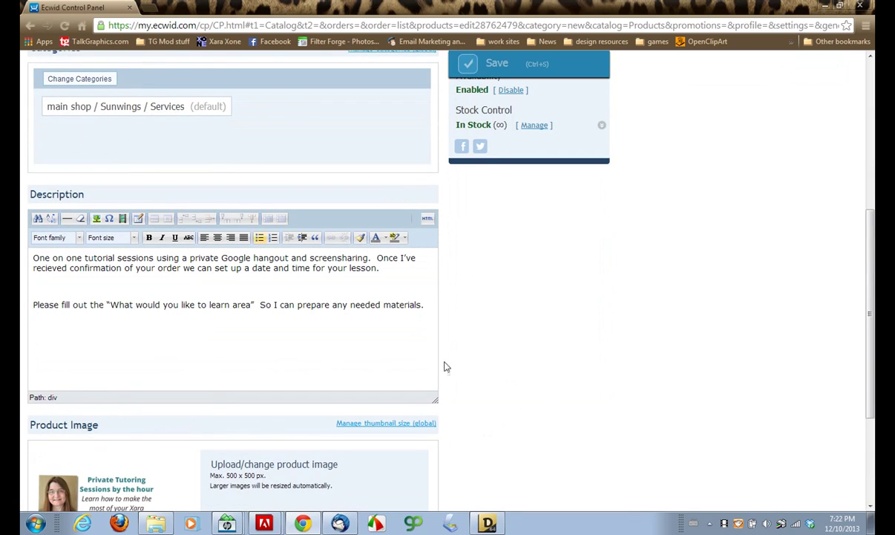
pyautogui.scroll(5, 589, 367)
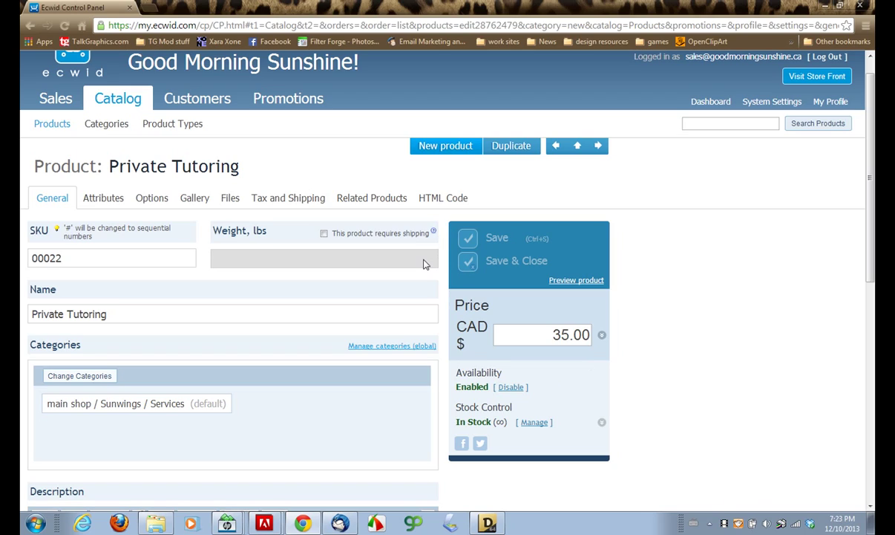
# - Display the single-product widget preview at CAD $35.00 and its embed code
pyautogui.click(434, 199)
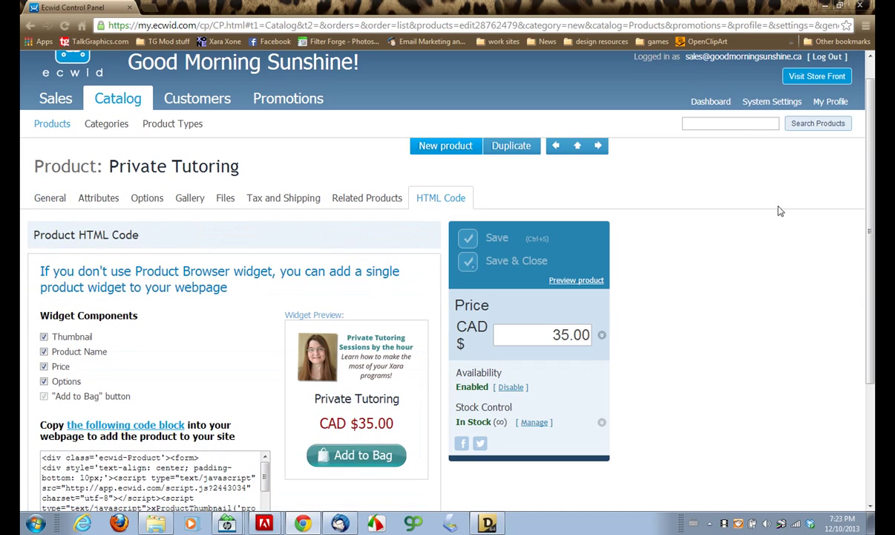
pyautogui.scroll(-3, 873, 132)
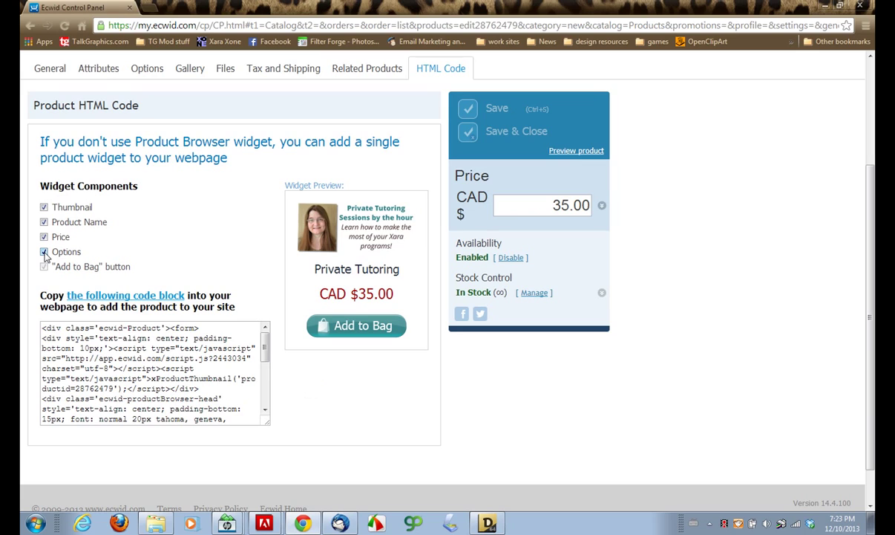
pyautogui.scroll(2, 144, 260)
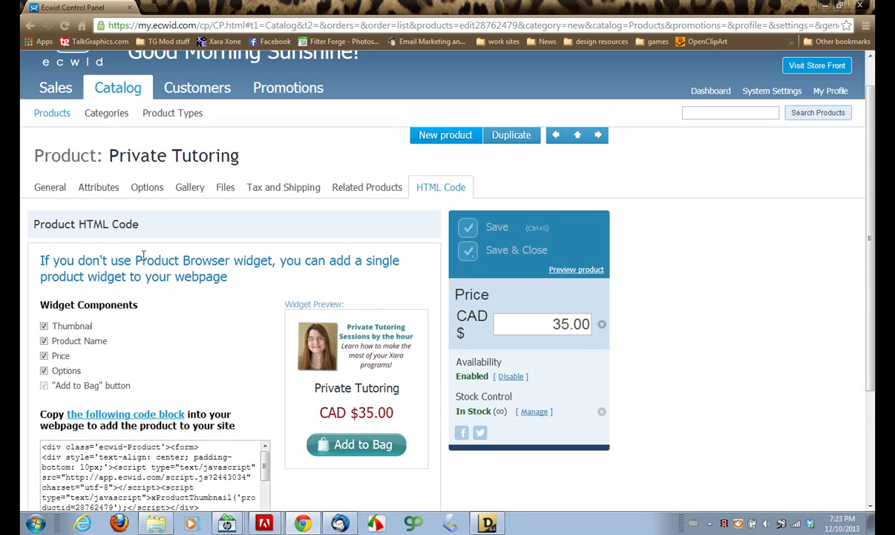
# - Add a required Text Field option titled 'e-mail address'
pyautogui.click(150, 191)
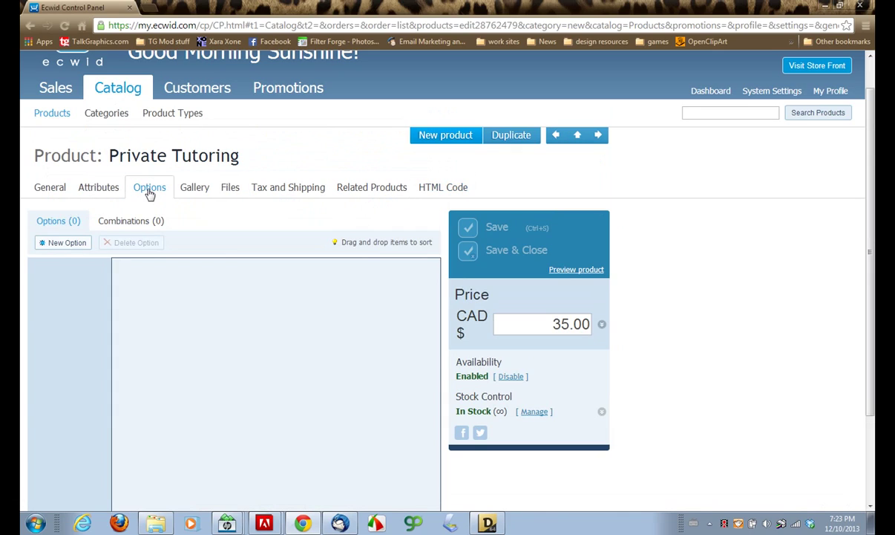
pyautogui.click(64, 246)
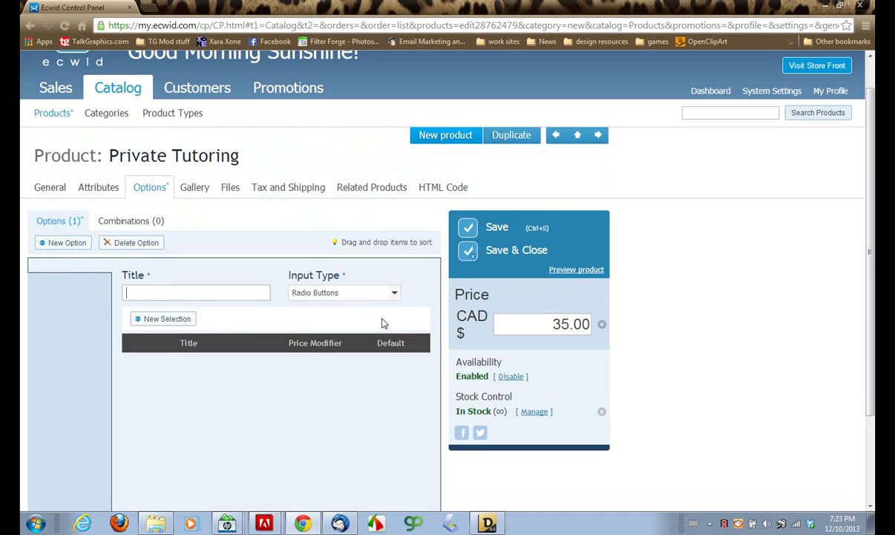
pyautogui.click(395, 294)
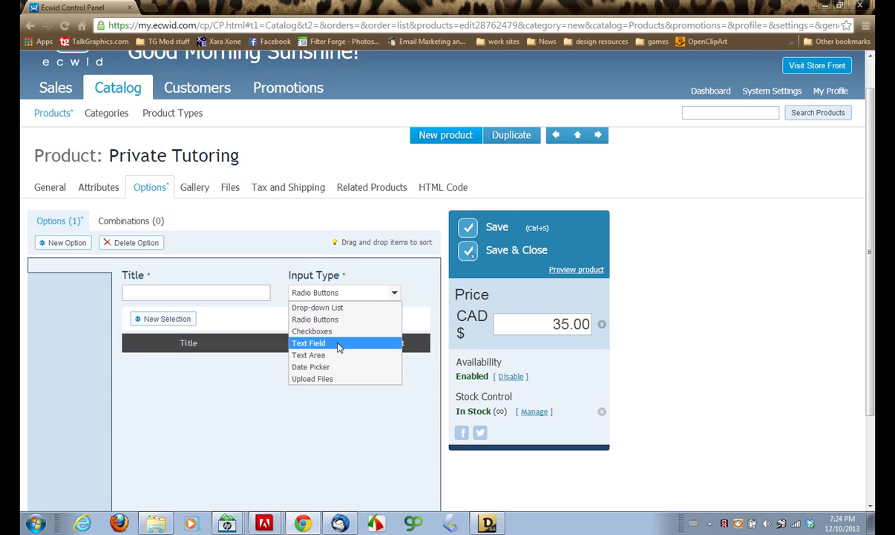
pyautogui.click(338, 346)
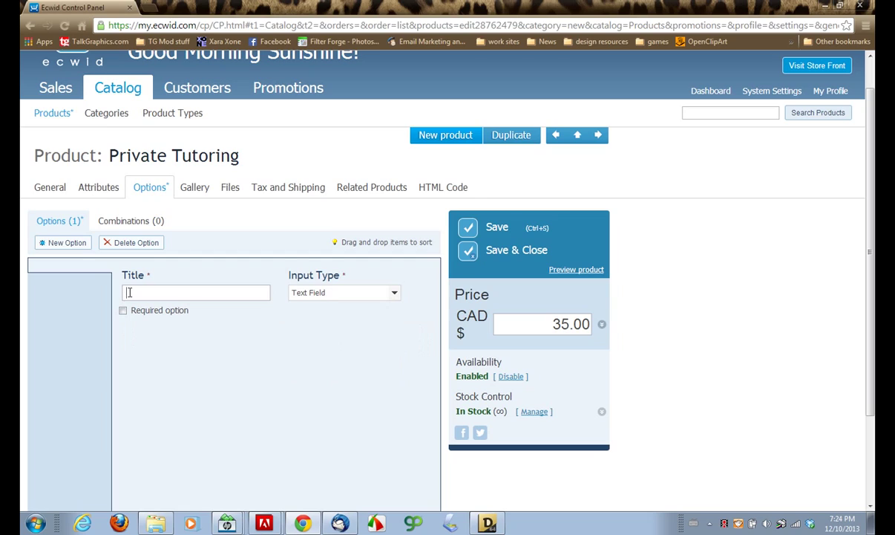
pyautogui.click(129, 292)
pyautogui.write('e-mail a')
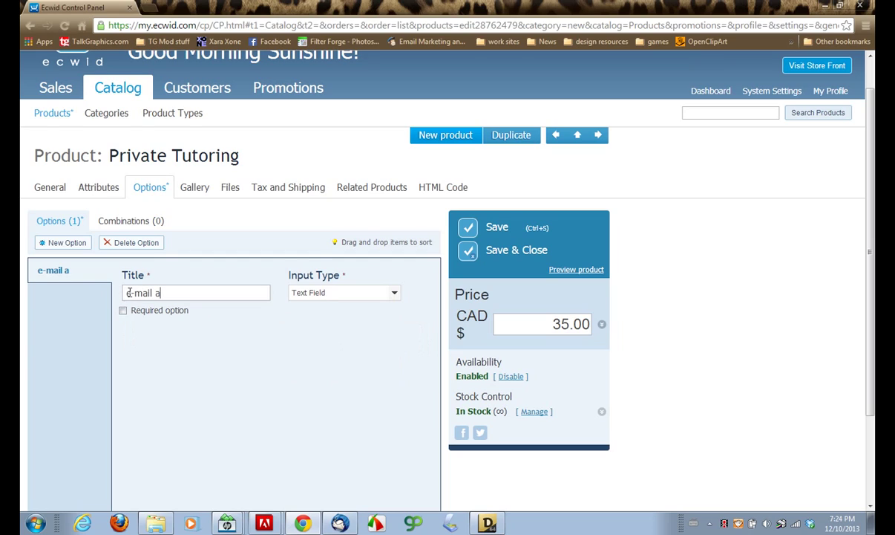
pyautogui.write('ddress')
pyautogui.click(123, 311)
# - Try Text Area for the option's input type, then revert to Text Field
pyautogui.click(394, 293)
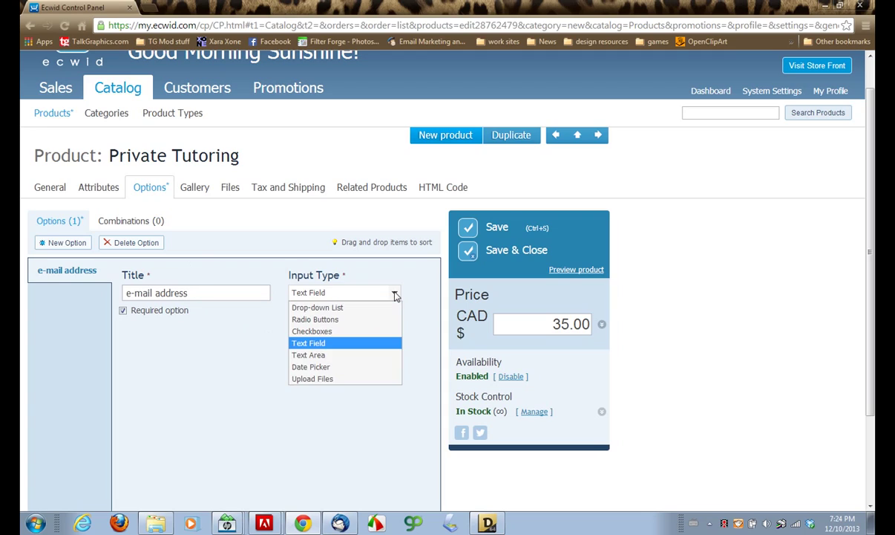
pyautogui.click(332, 358)
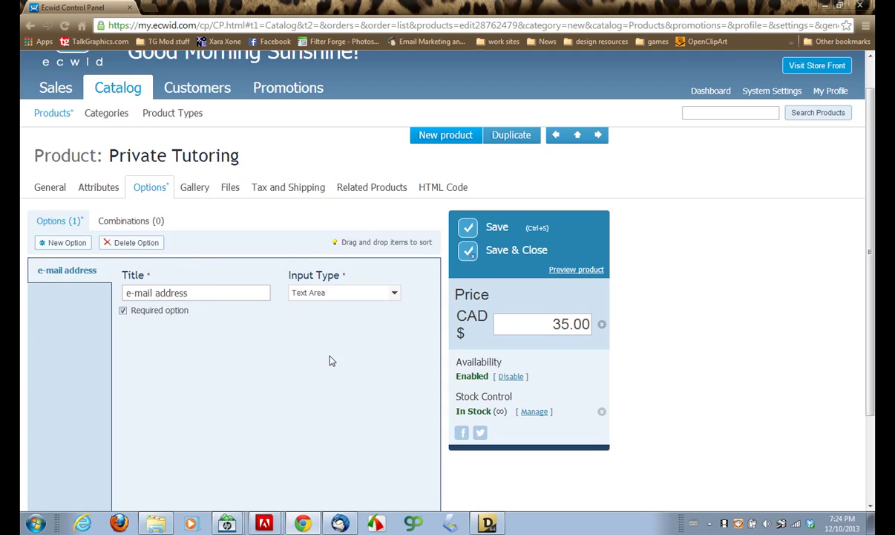
pyautogui.click(377, 293)
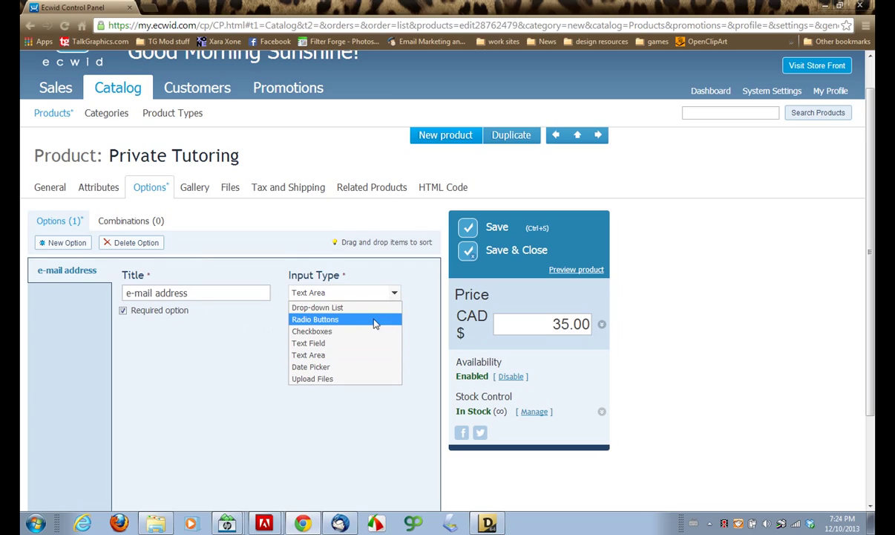
pyautogui.click(352, 350)
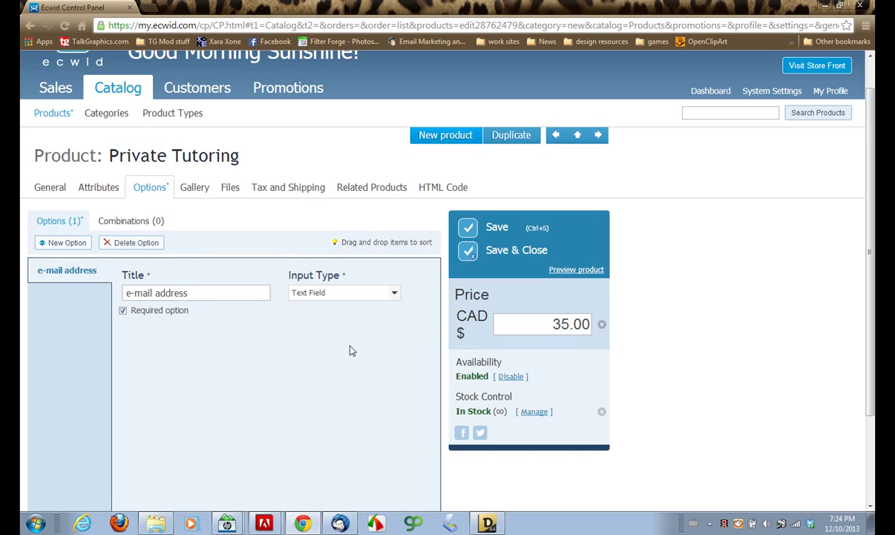
# - Add a second required option titled 'What would you like to learn', fixing the 'earn' typo
pyautogui.click(57, 245)
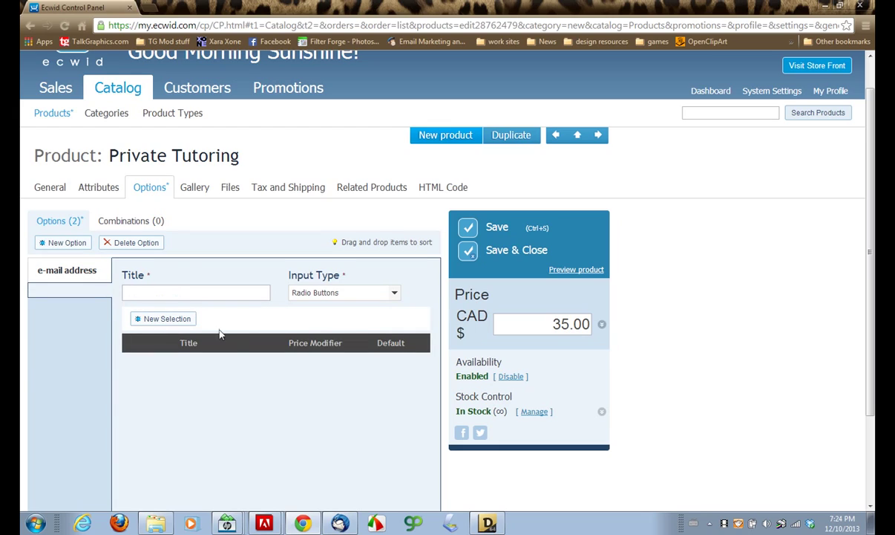
pyautogui.click(393, 293)
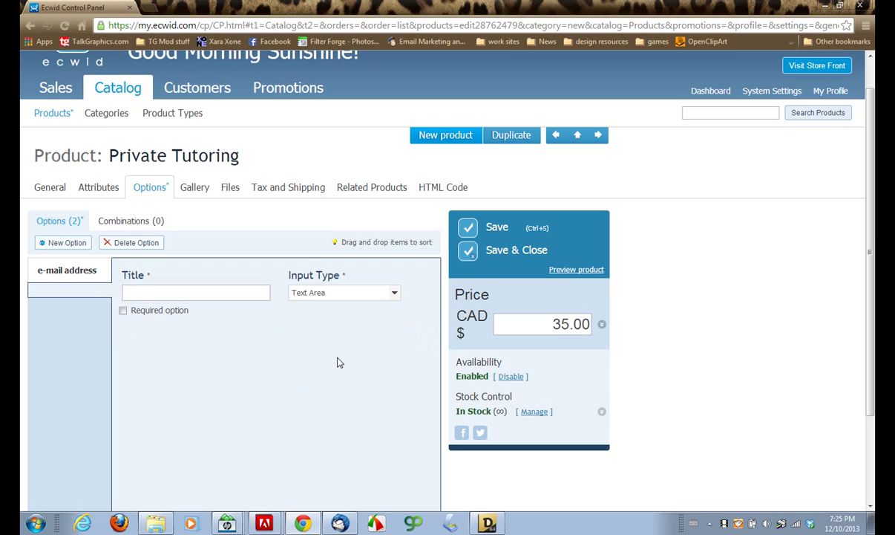
pyautogui.click(131, 291)
pyautogui.write('Wha')
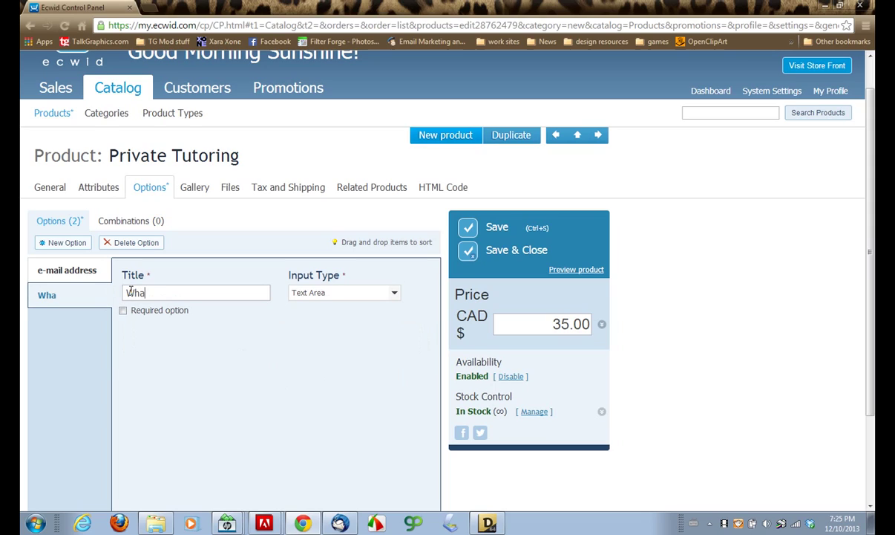
pyautogui.write('t wou')
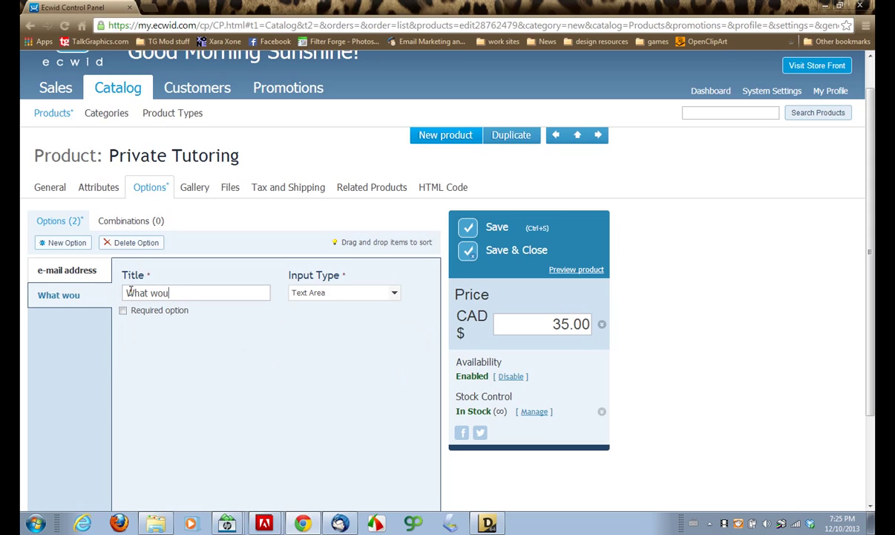
pyautogui.write('ld you')
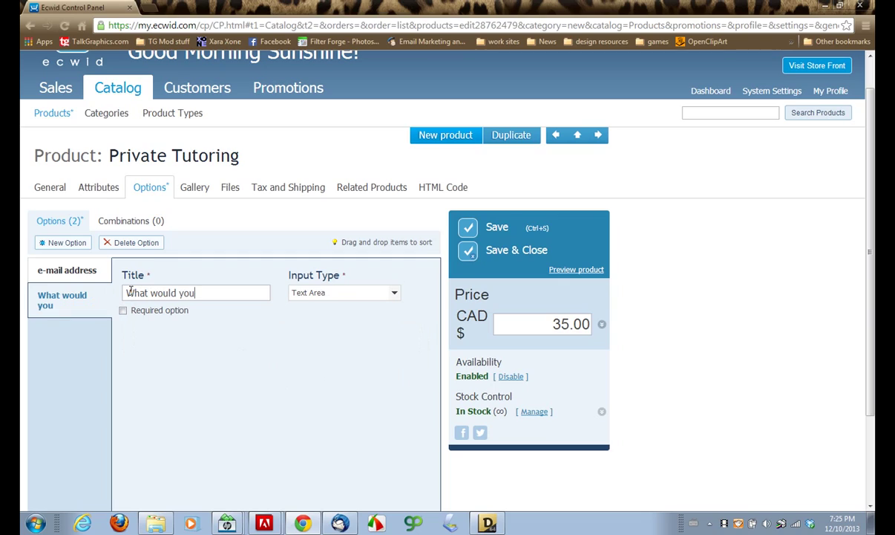
pyautogui.write(' like to earn')
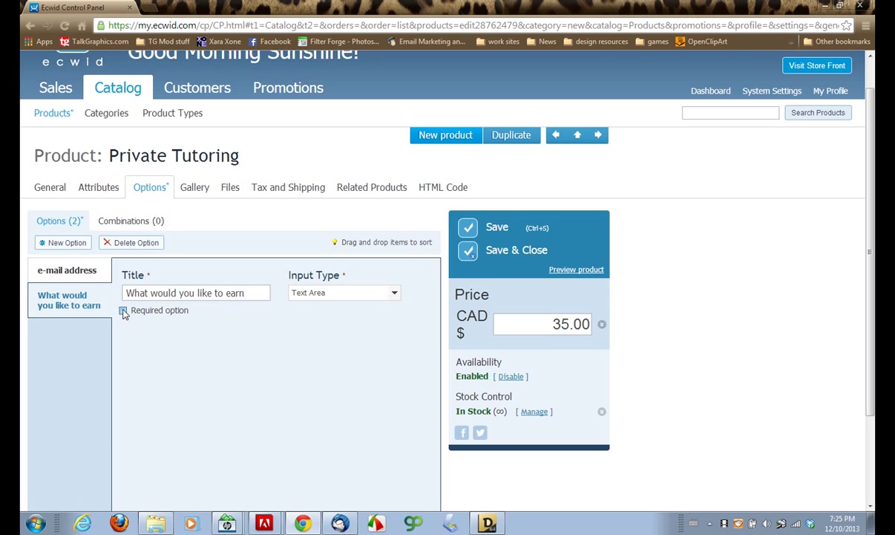
pyautogui.click(124, 312)
pyautogui.click(227, 293)
pyautogui.write('l')
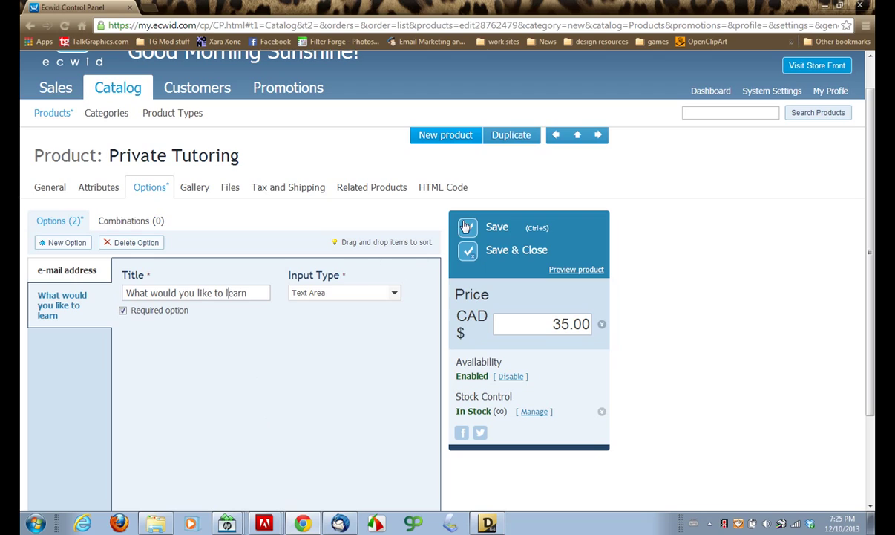
# - Show the Private Tutoring widget's HTML code, enlarge the preview's learn box, and select the whole code block
pyautogui.click(433, 190)
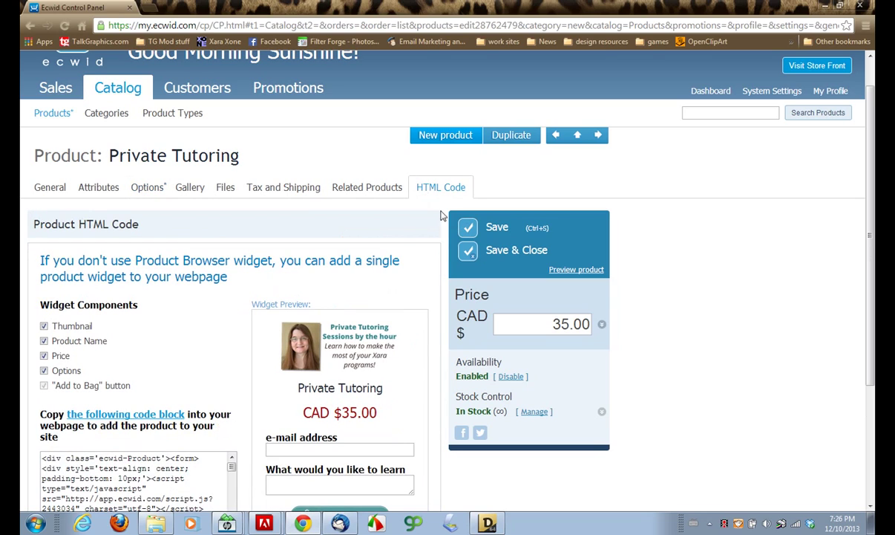
pyautogui.scroll(-3, 816, 270)
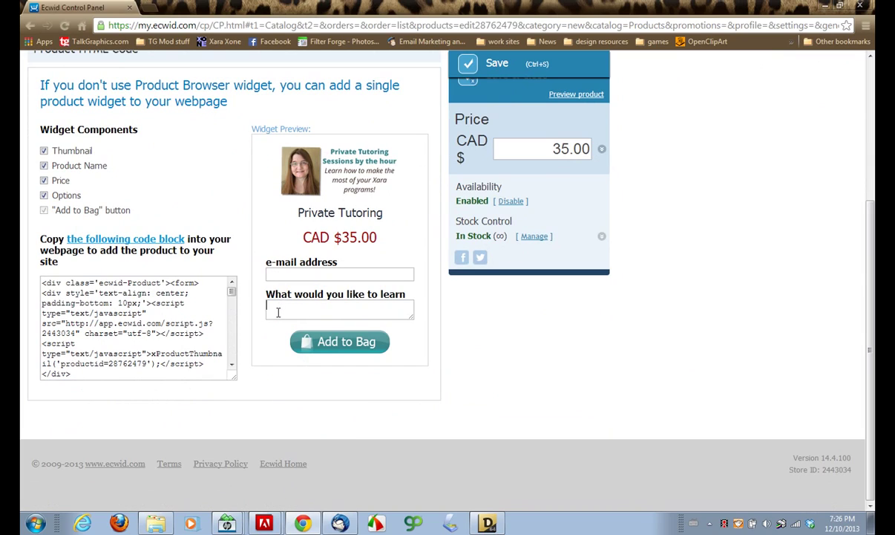
pyautogui.click(279, 312)
pyautogui.moveTo(413, 322); pyautogui.dragTo(363, 329)
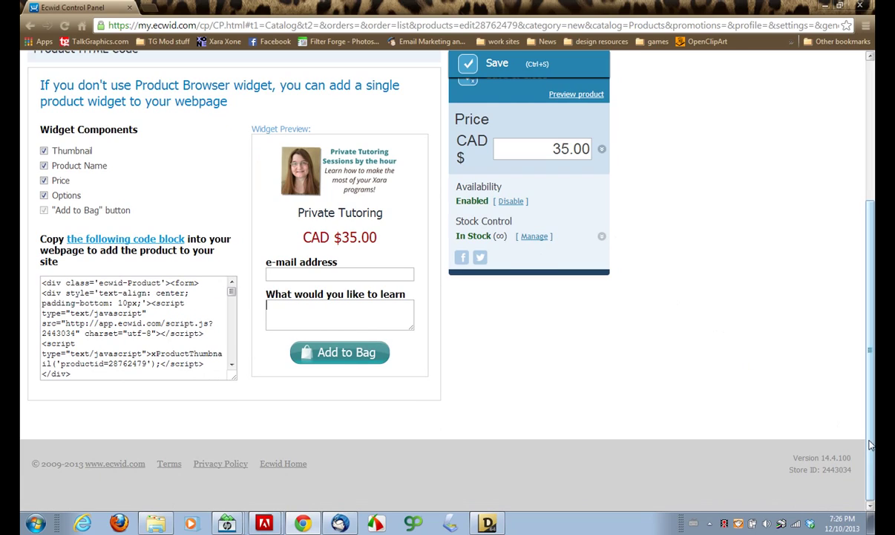
pyautogui.moveTo(871, 444); pyautogui.dragTo(866, 400)
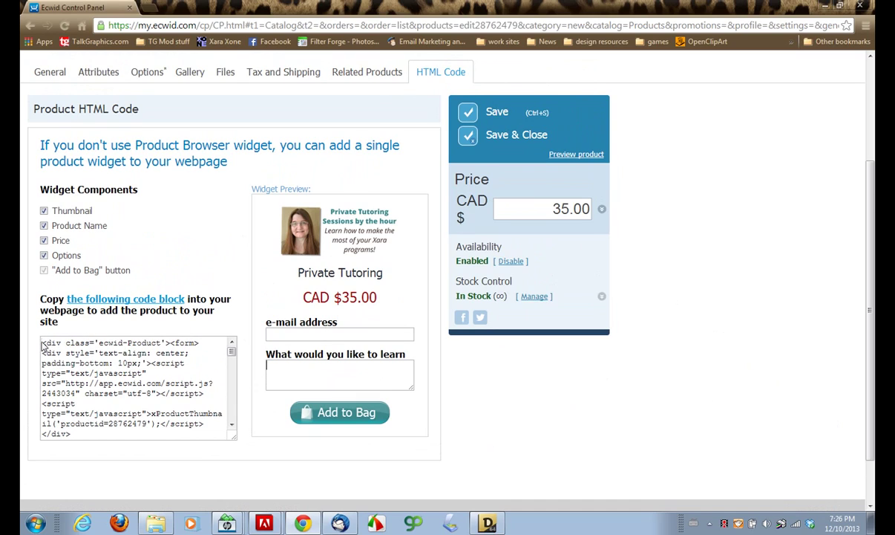
pyautogui.moveTo(43, 342); pyautogui.dragTo(219, 448)
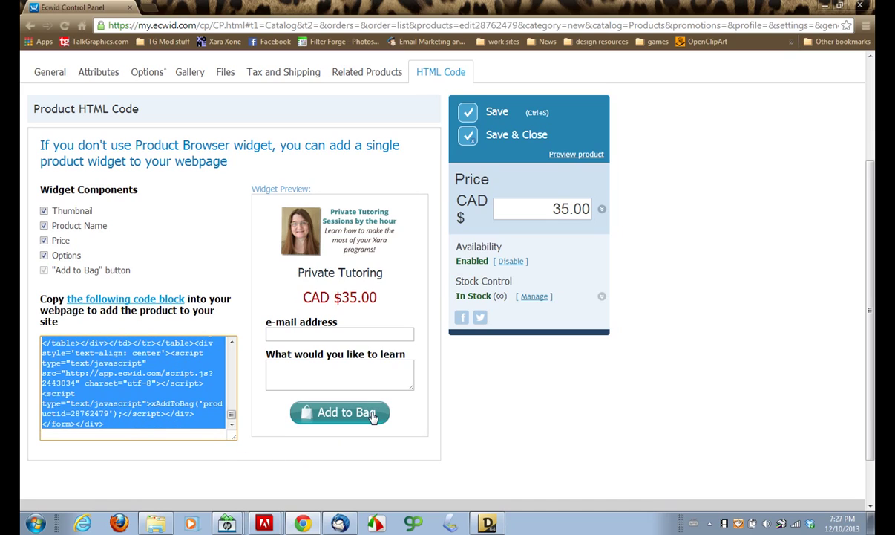
# - In sunwings.xar, lower the top edge of the Welcome to text area
pyautogui.click(488, 524)
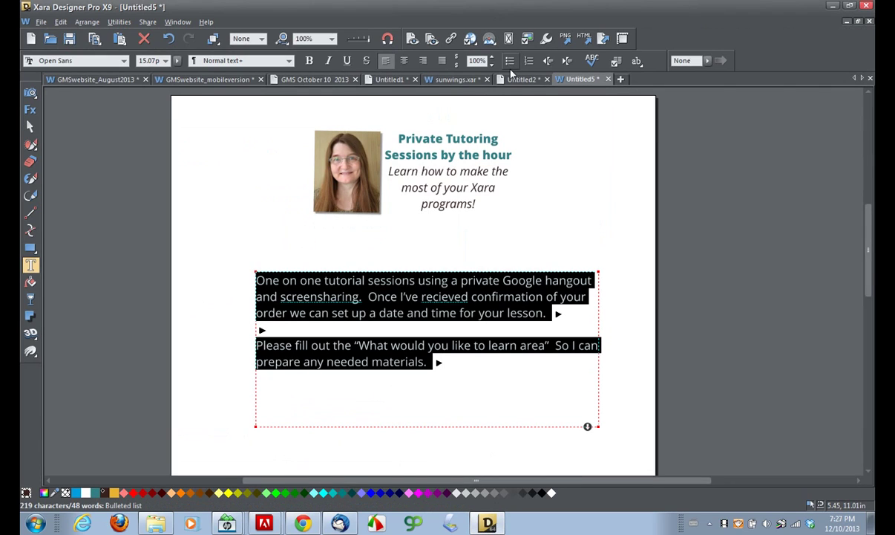
pyautogui.click(456, 79)
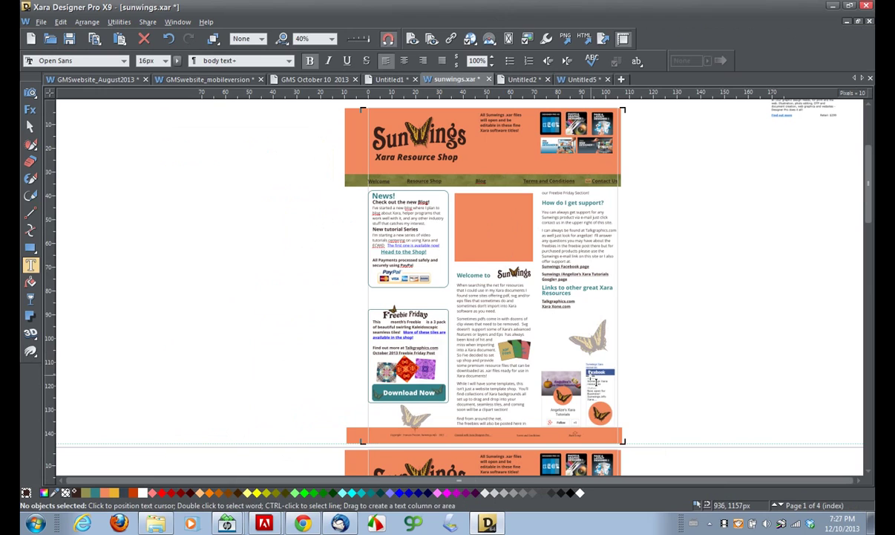
pyautogui.scroll(3, 538, 324)
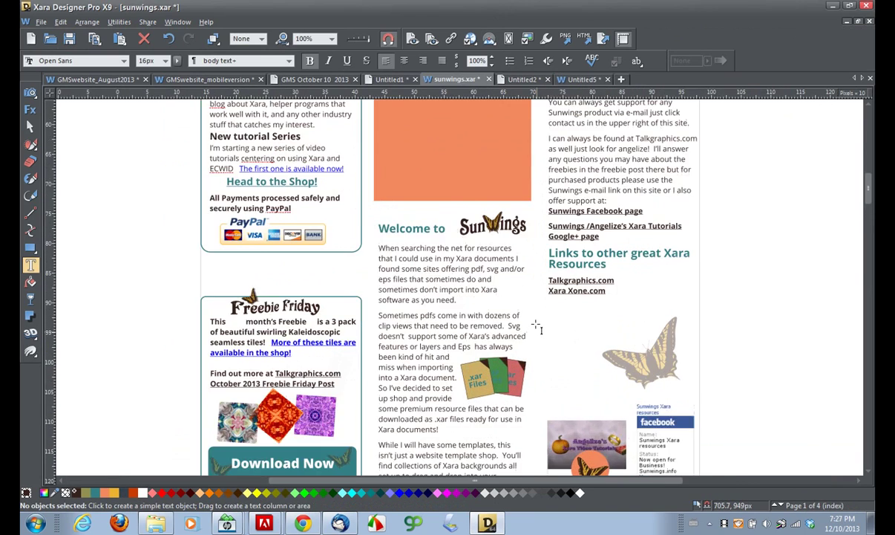
pyautogui.scroll(1, 535, 325)
pyautogui.scroll(-2, 535, 325)
pyautogui.moveTo(500, 284); pyautogui.dragTo(453, 397)
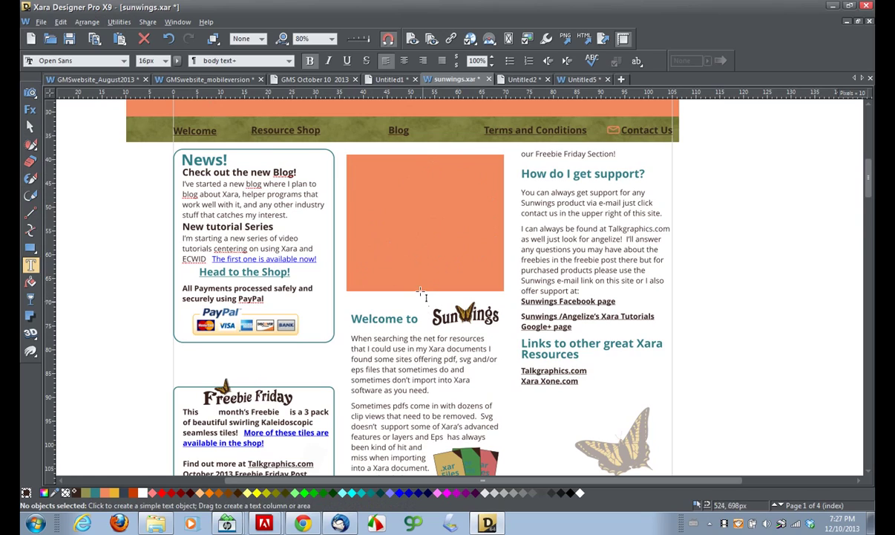
pyautogui.moveTo(30, 251)
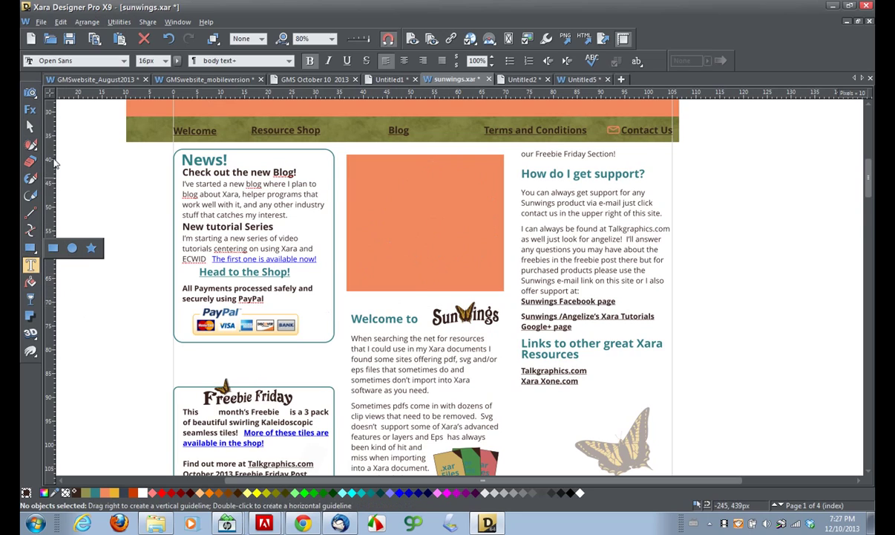
pyautogui.click(29, 127)
pyautogui.click(429, 346)
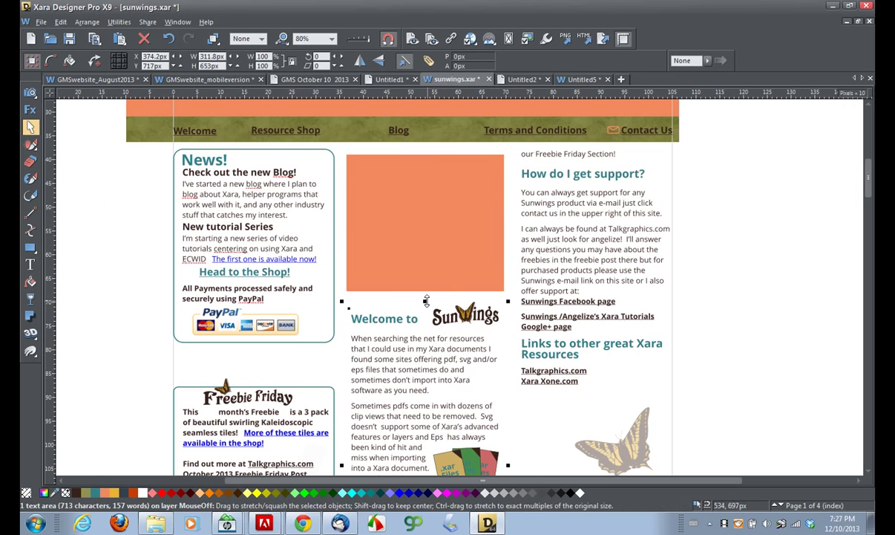
pyautogui.moveTo(425, 312); pyautogui.dragTo(440, 389)
pyautogui.moveTo(868, 209)
pyautogui.mouseDown()
pyautogui.moveTo(869, 237)
pyautogui.moveTo(869, 223)
pyautogui.mouseUp()
# - Delete the butterfly group and move the Sunwings logo down beside Welcome to
pyautogui.click(622, 258)
pyautogui.press('Delete')
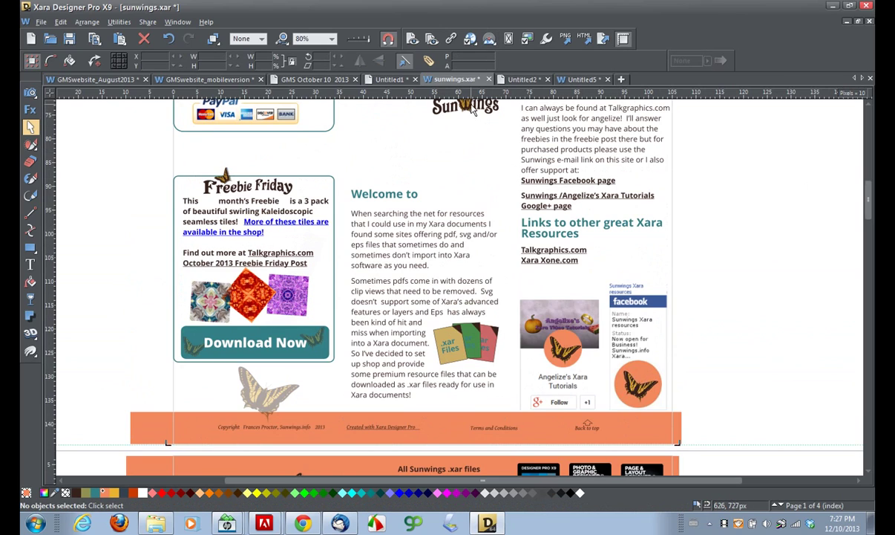
pyautogui.moveTo(474, 113); pyautogui.dragTo(465, 197)
# - Stretch the orange rectangle's bottom edge downward to make it taller
pyautogui.keyDown('ctrl'); pyautogui.scroll(-3, 455, 176); pyautogui.keyUp('ctrl')
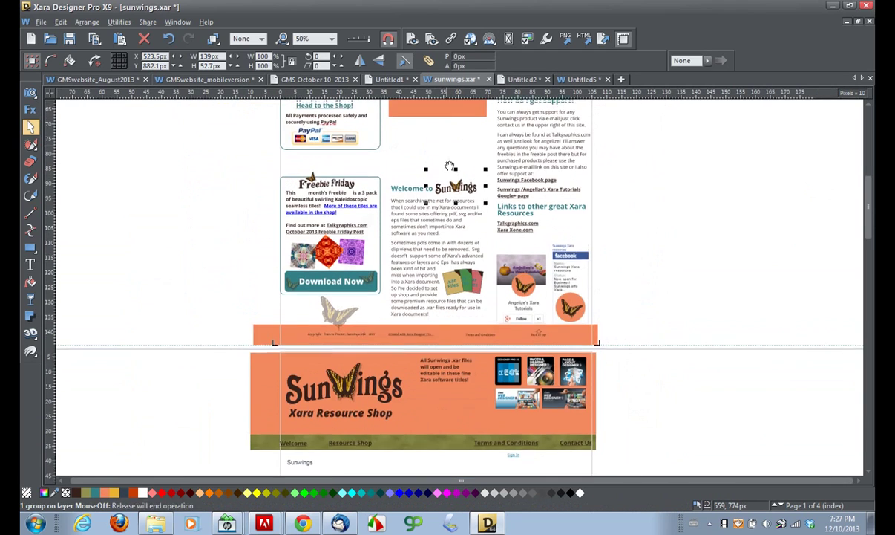
pyautogui.click(443, 160)
pyautogui.moveTo(446, 167); pyautogui.dragTo(420, 221)
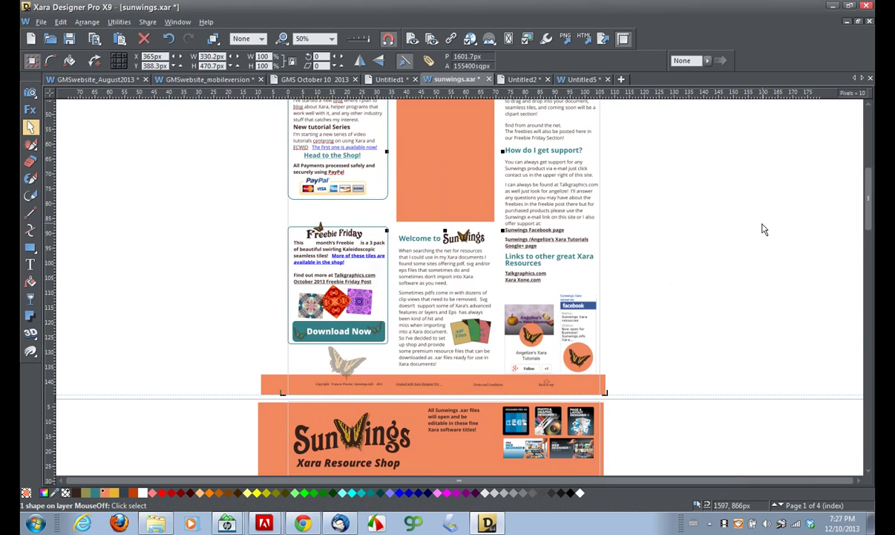
pyautogui.scroll(2, 752, 316)
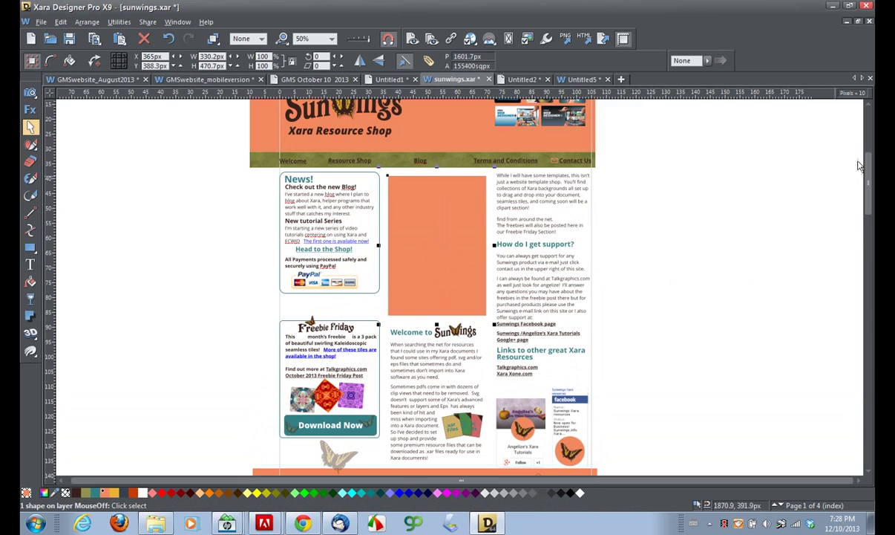
pyautogui.moveTo(868, 213); pyautogui.dragTo(869, 193)
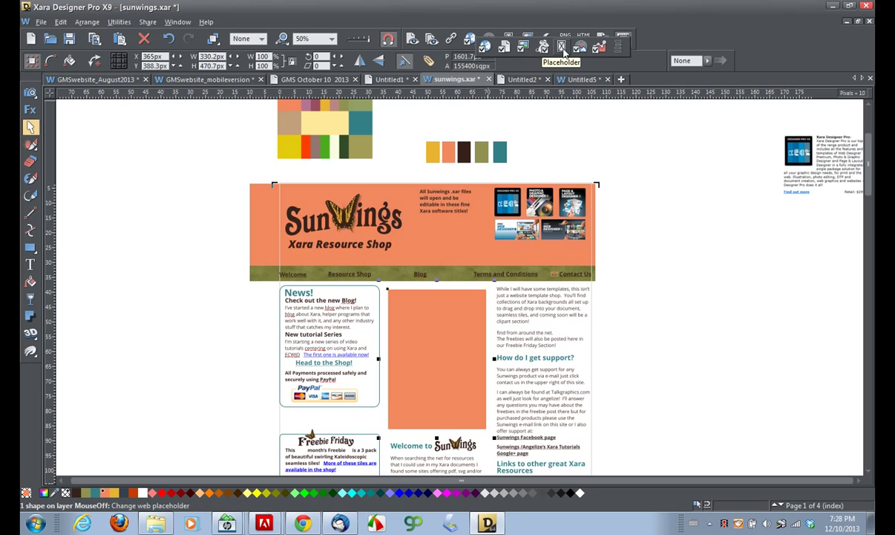
# - Make the orange box a placeholder replaced by the pasted Ecwid body HTML code, auto-regenerating its image
pyautogui.click(562, 47)
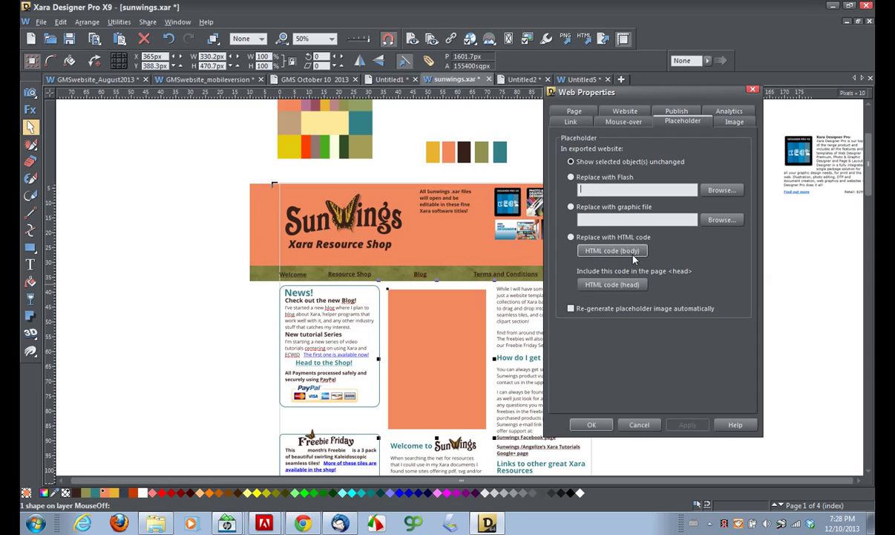
pyautogui.click(572, 238)
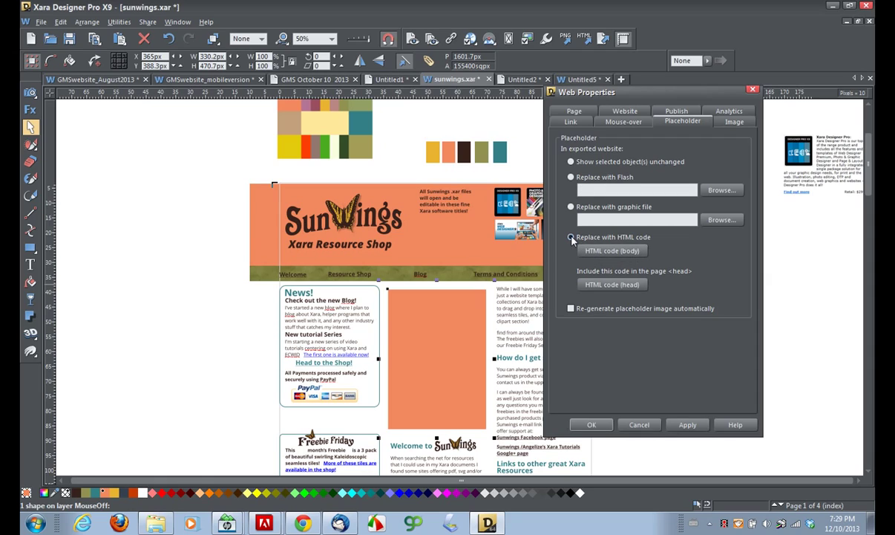
pyautogui.click(613, 251)
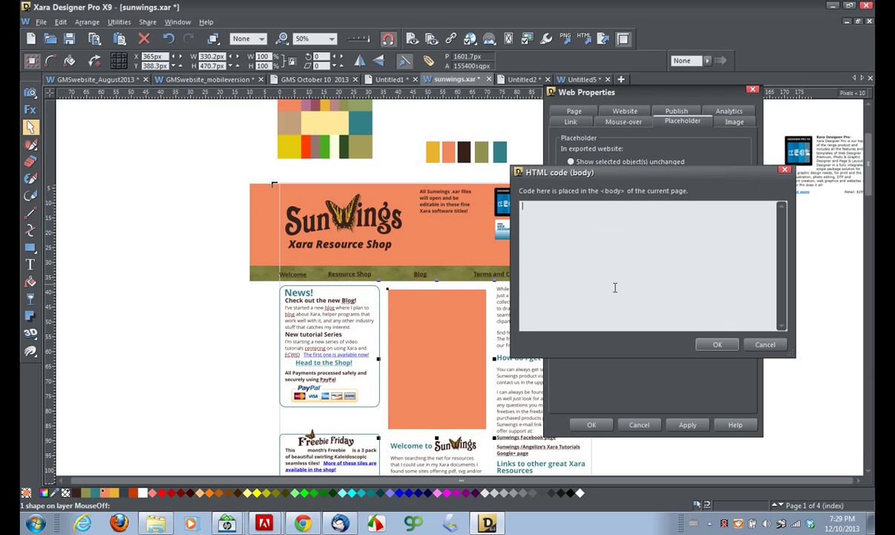
pyautogui.hotkey('ctrl', 'v')
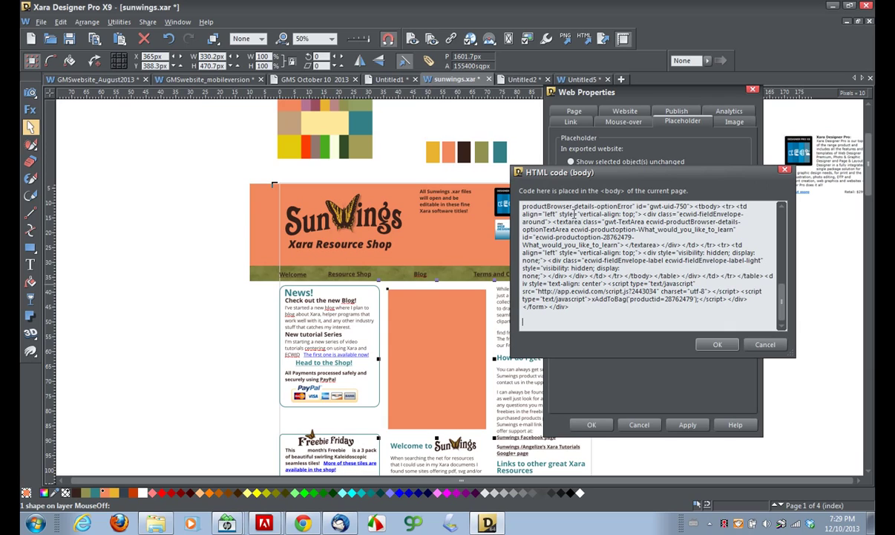
pyautogui.click(717, 345)
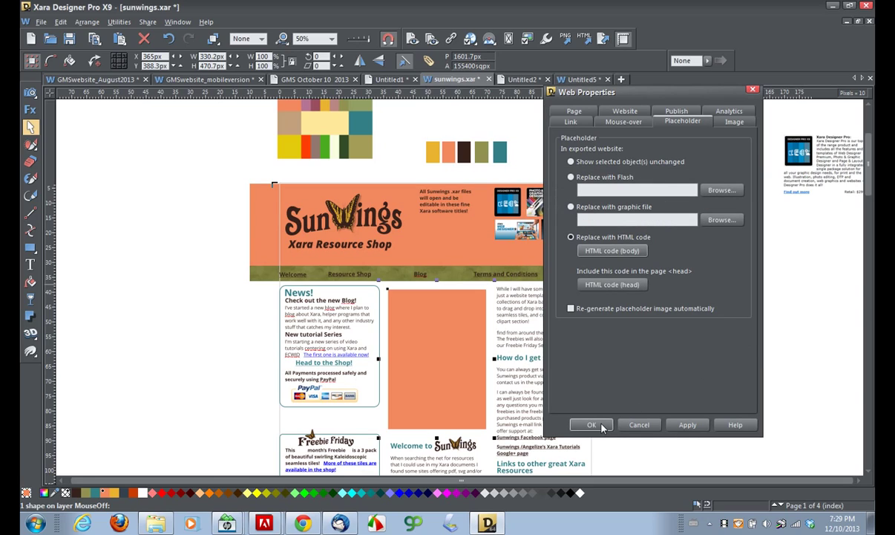
pyautogui.click(570, 309)
pyautogui.click(603, 426)
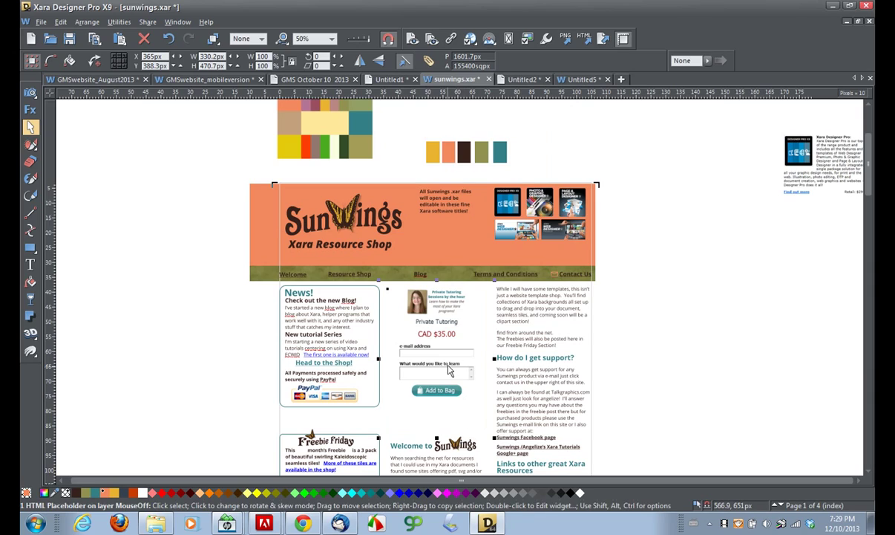
pyautogui.scroll(5, 449, 370)
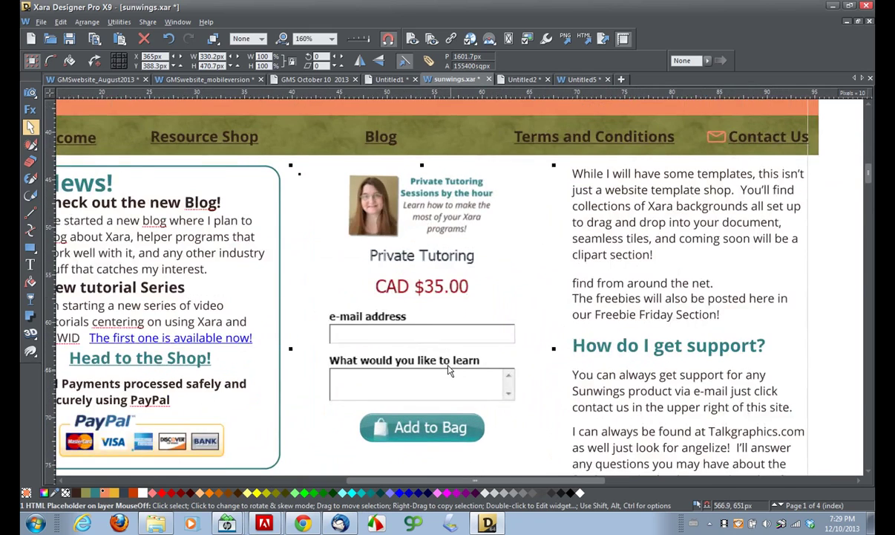
pyautogui.moveTo(449, 370); pyautogui.dragTo(476, 245)
pyautogui.moveTo(418, 409); pyautogui.dragTo(449, 278)
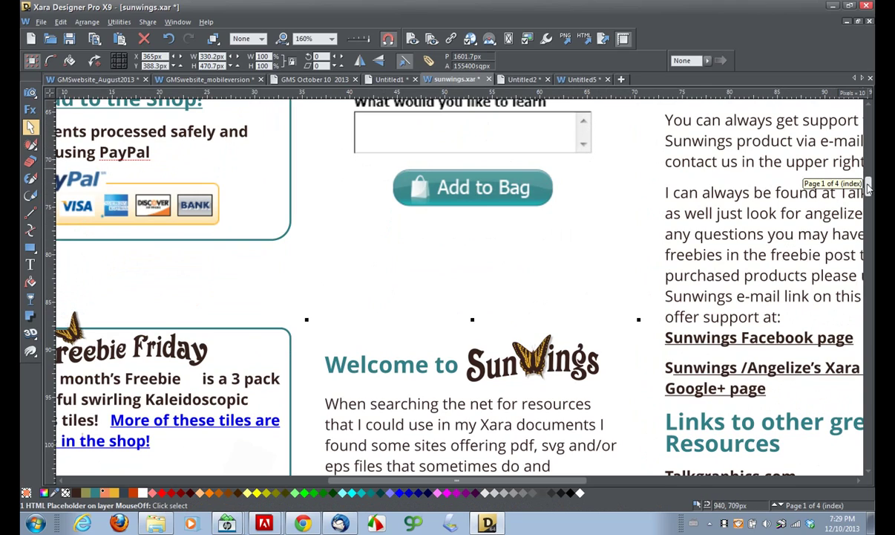
pyautogui.moveTo(869, 188); pyautogui.dragTo(869, 176)
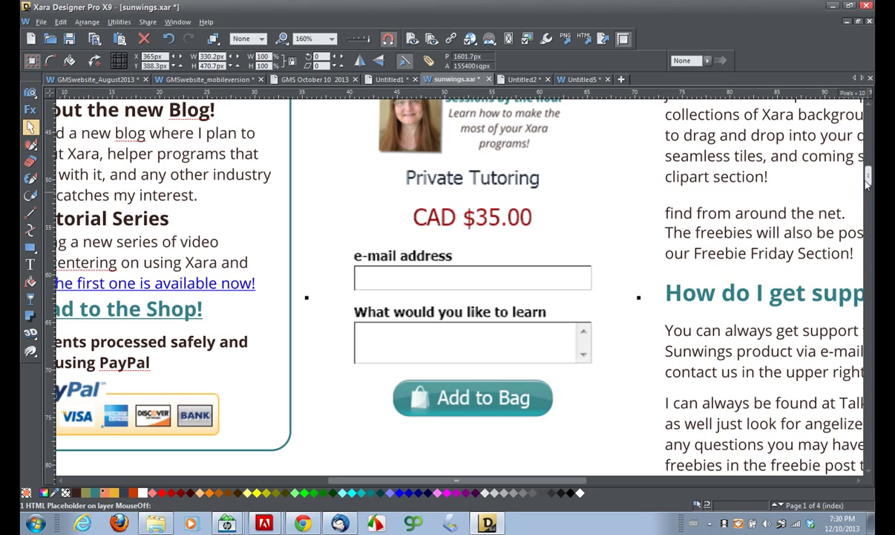
pyautogui.moveTo(868, 182); pyautogui.dragTo(869, 177)
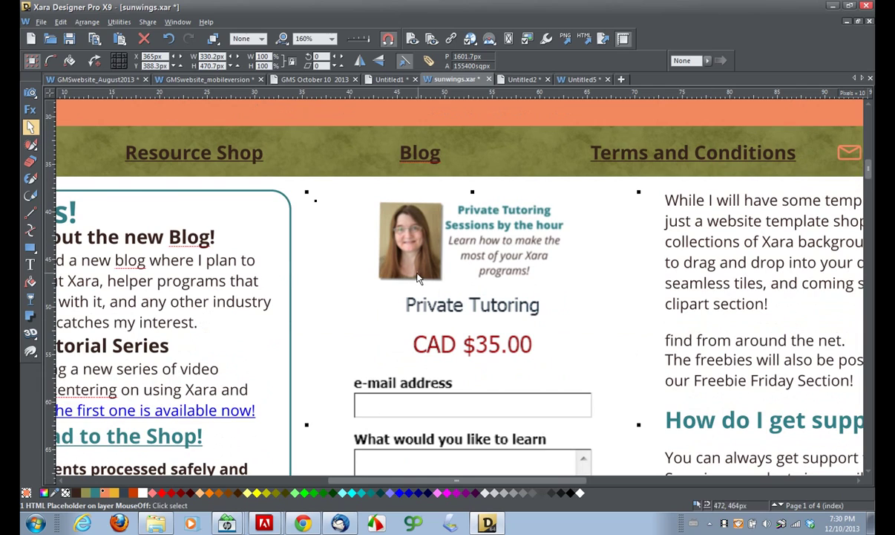
pyautogui.scroll(-4, 418, 277)
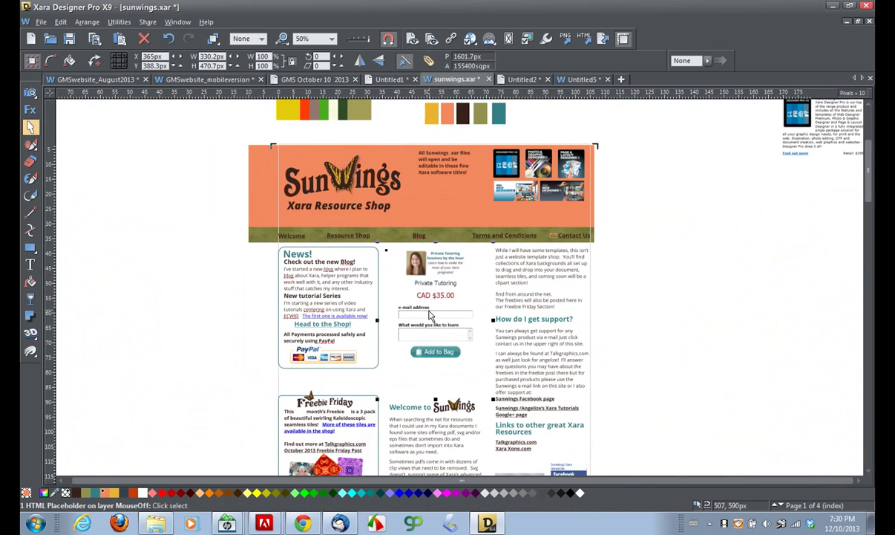
# - Publish the Sunwings page to the web, dismiss the Google fonts notice, and open the live site
pyautogui.click(148, 21)
pyautogui.click(180, 79)
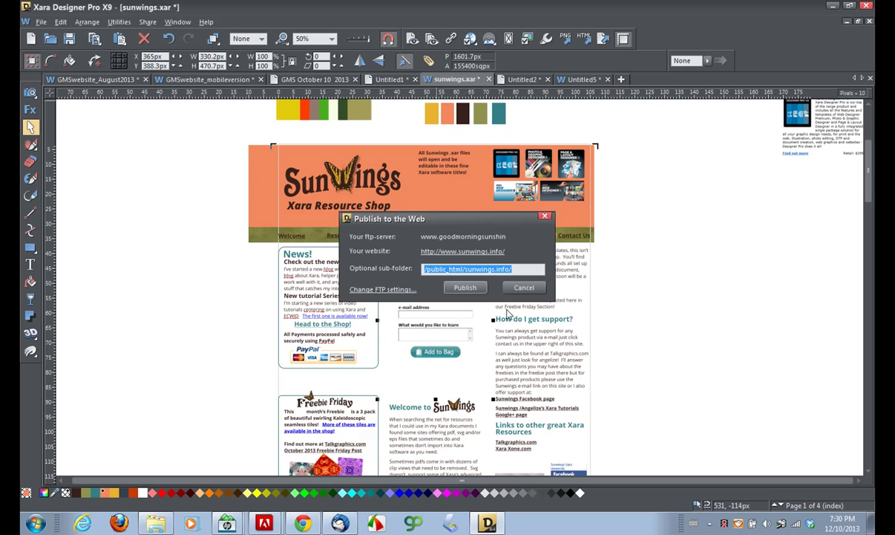
pyautogui.click(468, 291)
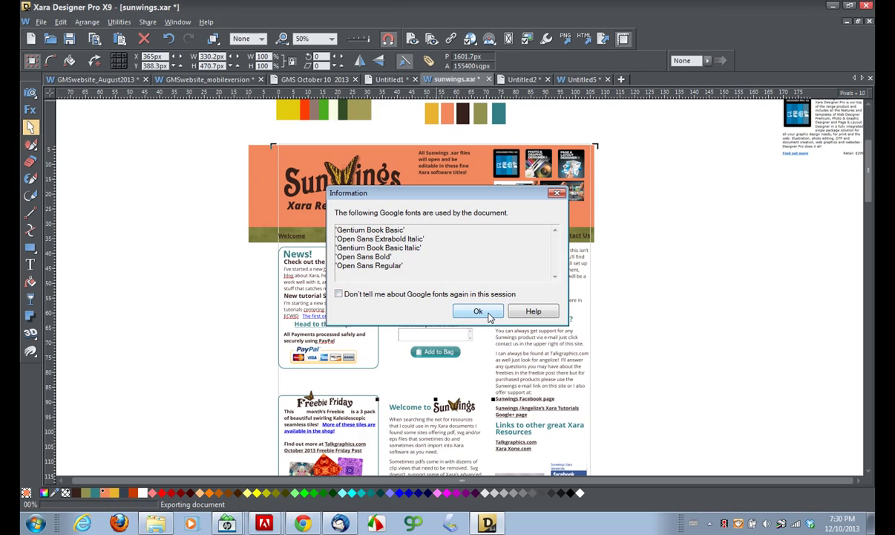
pyautogui.click(479, 311)
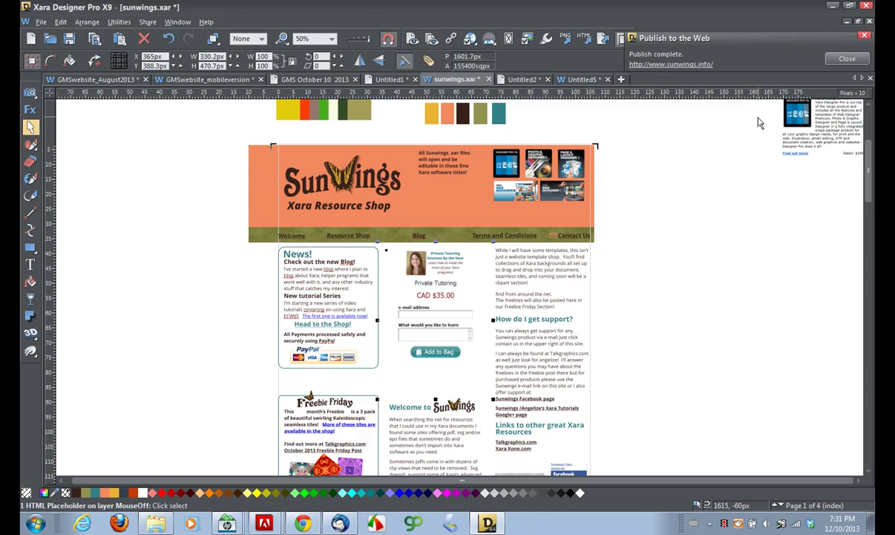
pyautogui.moveTo(752, 41); pyautogui.dragTo(709, 33)
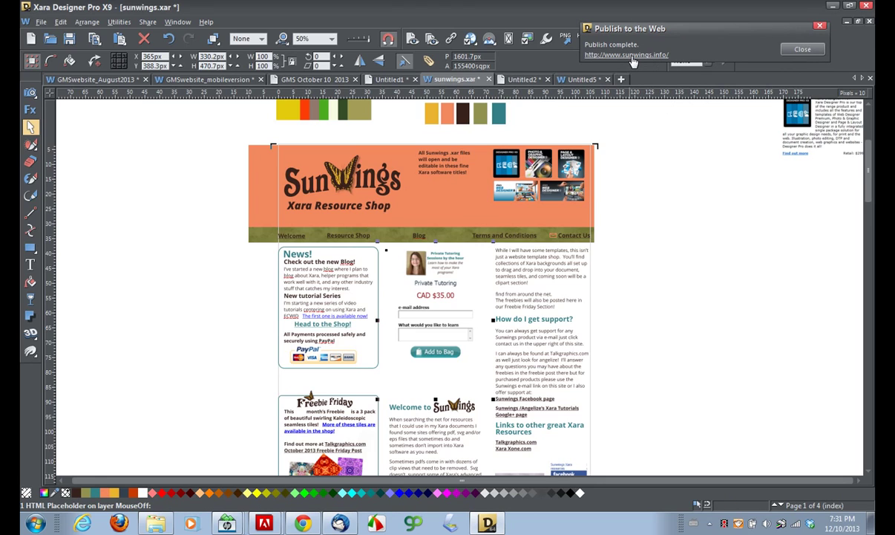
pyautogui.click(634, 61)
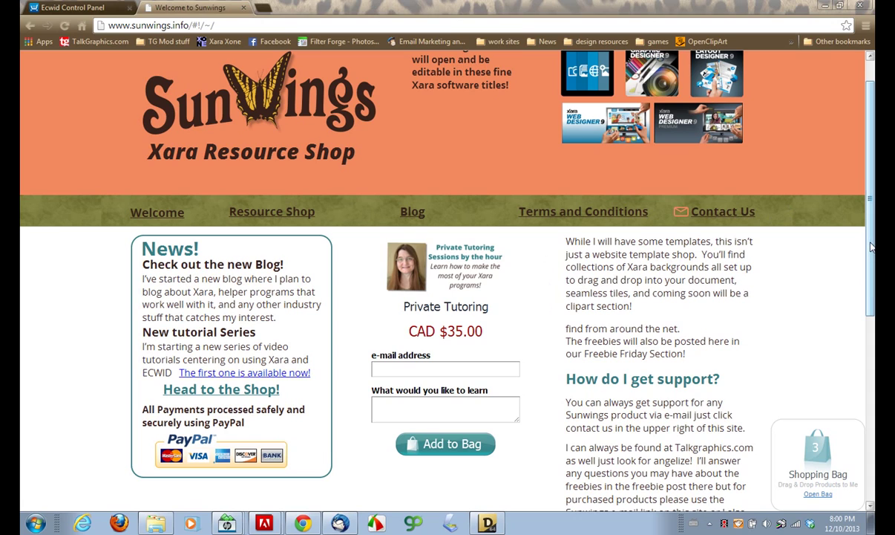
# - Enlarge the learn box and enter a test e-mail address in the e-mail field
pyautogui.scroll(-2, 864, 290)
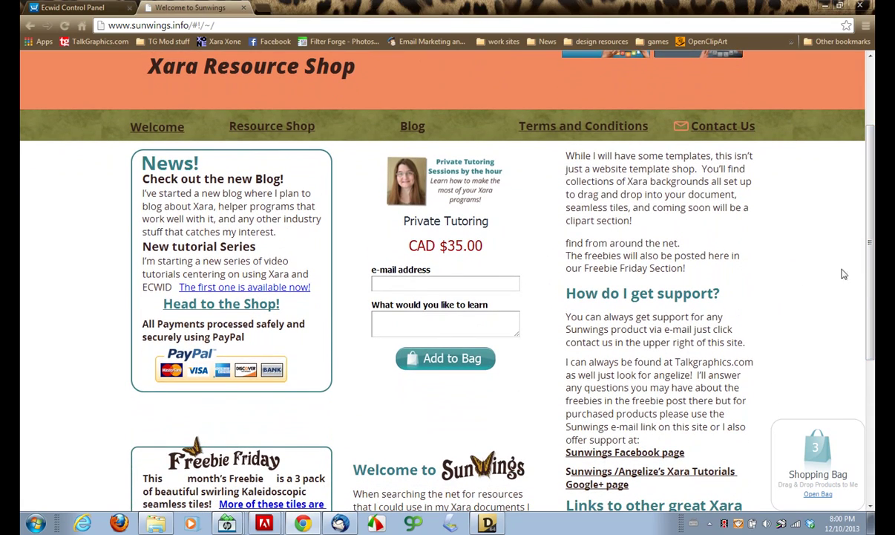
pyautogui.moveTo(874, 294); pyautogui.dragTo(874, 316)
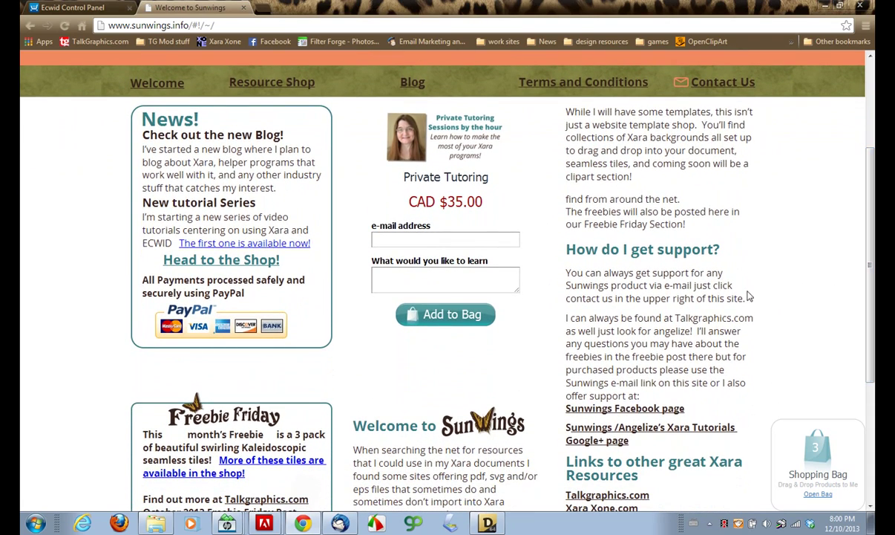
pyautogui.moveTo(516, 293); pyautogui.dragTo(526, 360)
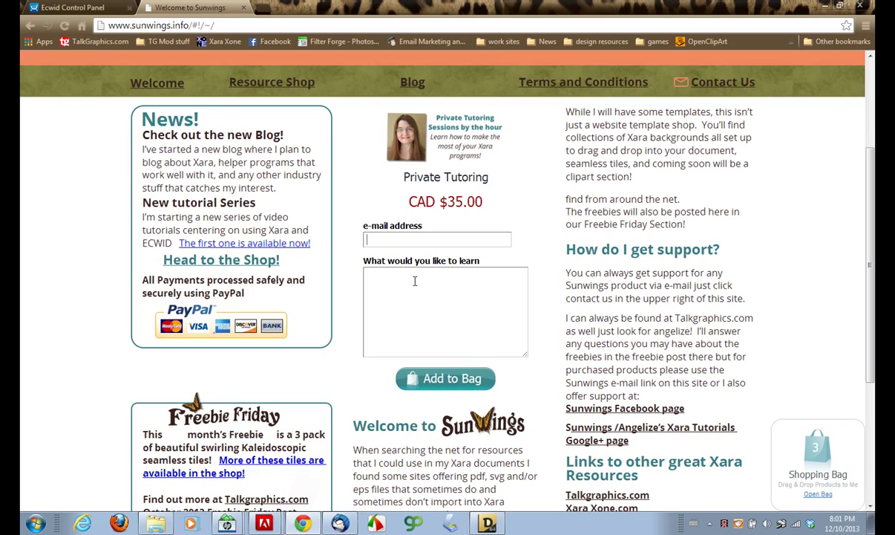
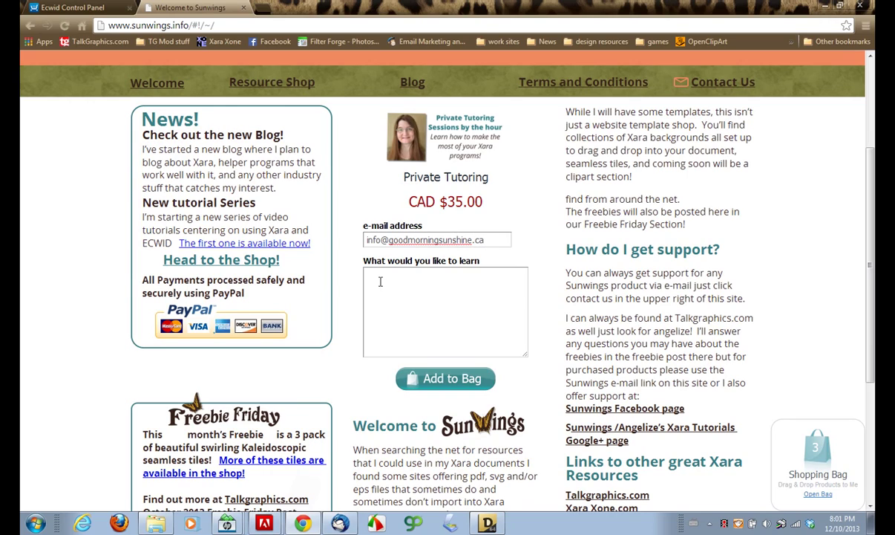
# - Type 'Testing' text in the learn box and enlarge it to show all the text
pyautogui.click(371, 276)
pyautogui.write('Testing zfzfzfzfzfzfzfzfzfzfzfzfzfzfzf')
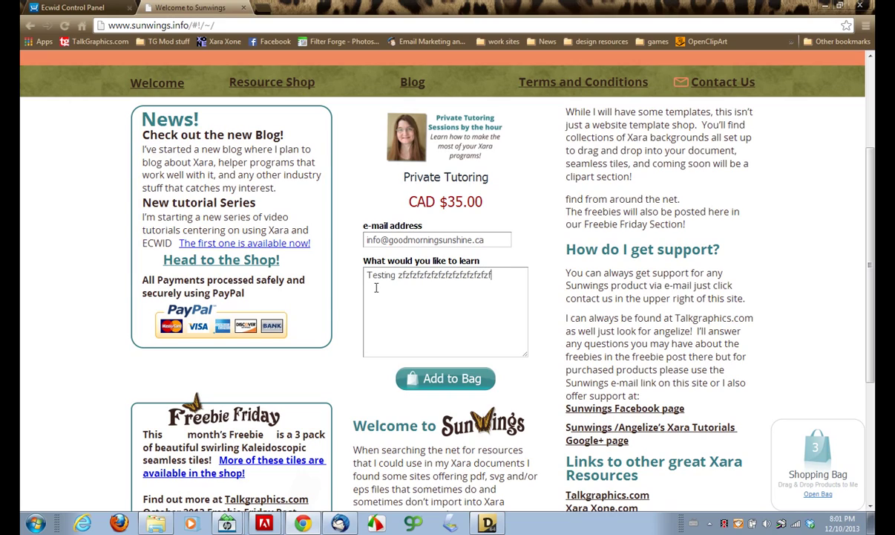
pyautogui.write('zfzfzfzfzfzfzfzfzfzfz')
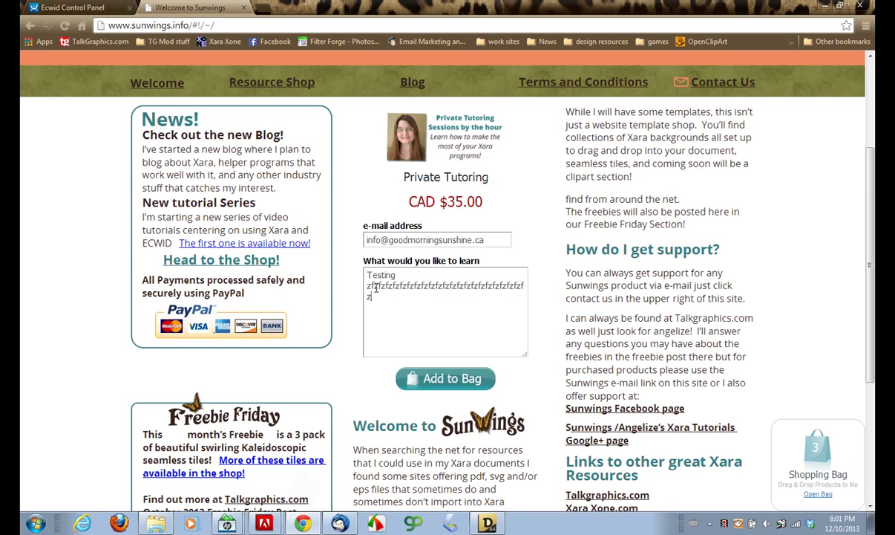
pyautogui.write('fzfzfzfzffzfzff')
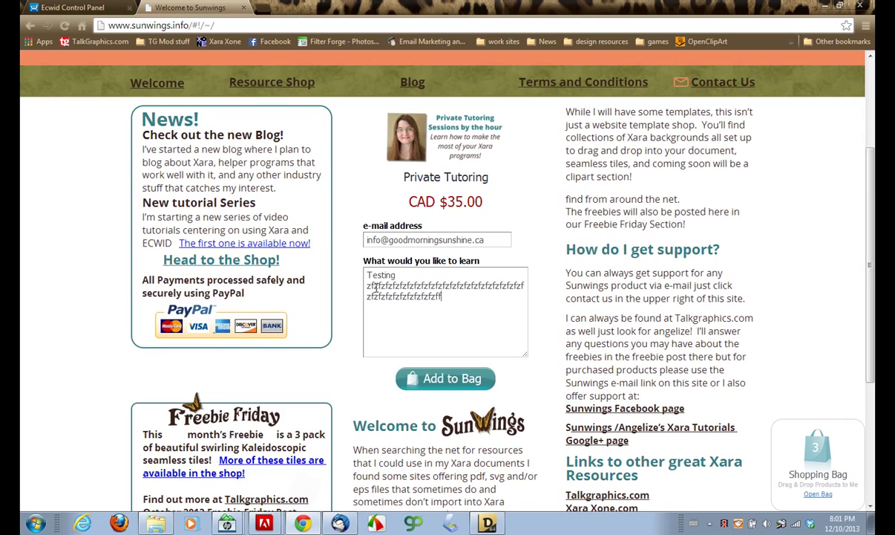
pyautogui.write('zfzfzfzfzfzfzfzfzf')
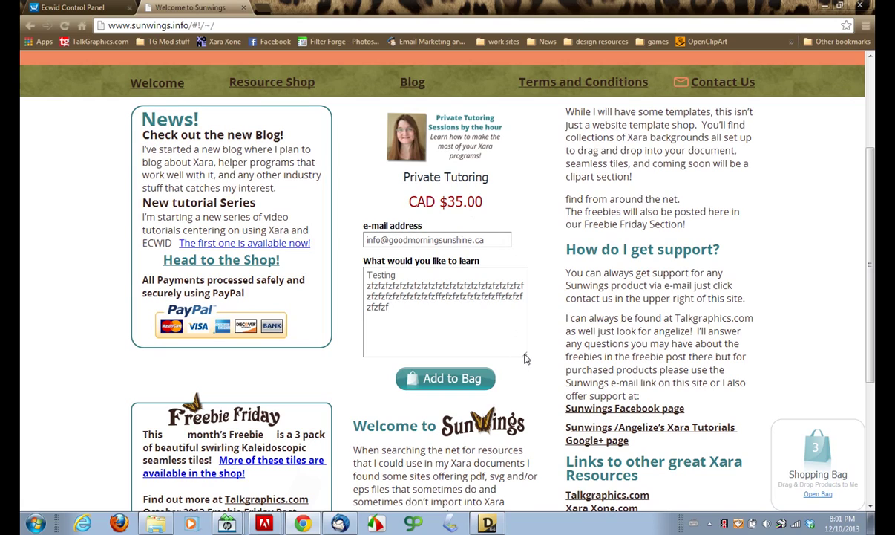
pyautogui.moveTo(525, 359); pyautogui.dragTo(527, 286)
pyautogui.scroll(-1, 525, 274)
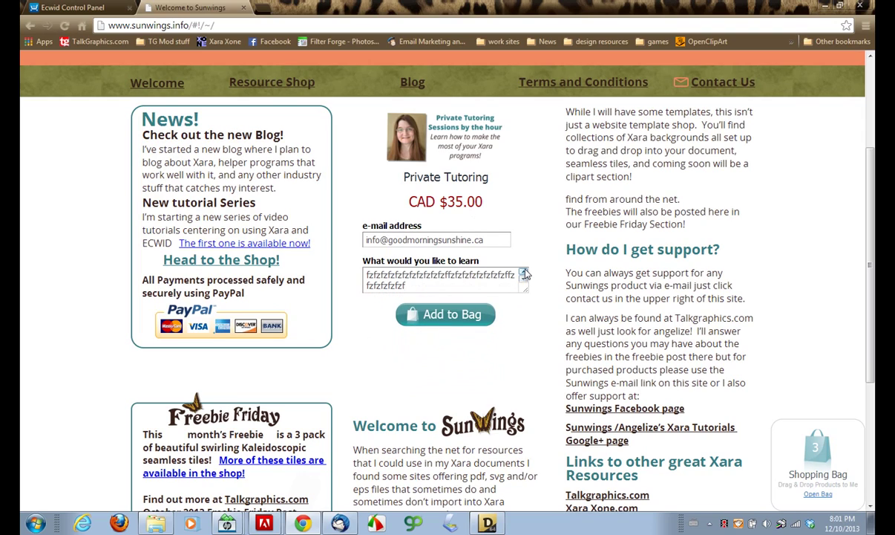
pyautogui.click(524, 273)
pyautogui.moveTo(527, 295); pyautogui.dragTo(526, 334)
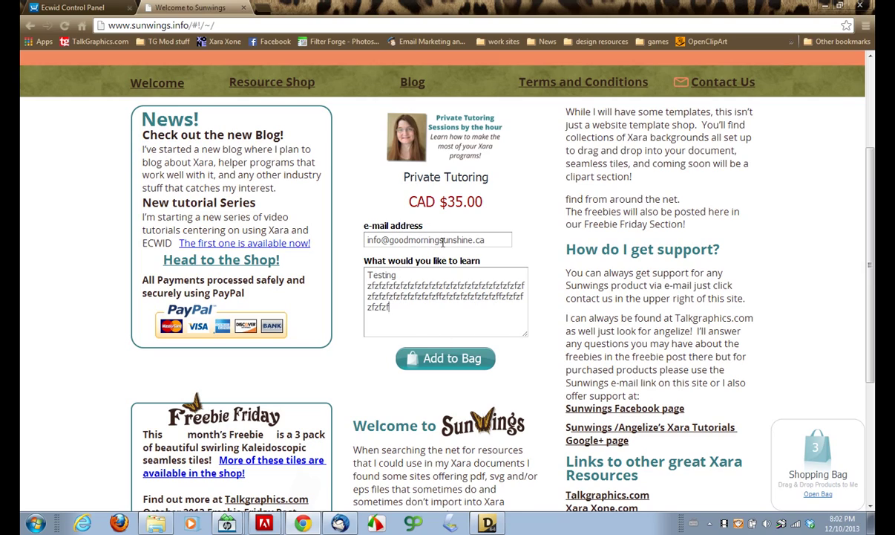
# - Add the Private Tutoring session to the bag and lower its quantity to 1
pyautogui.click(441, 360)
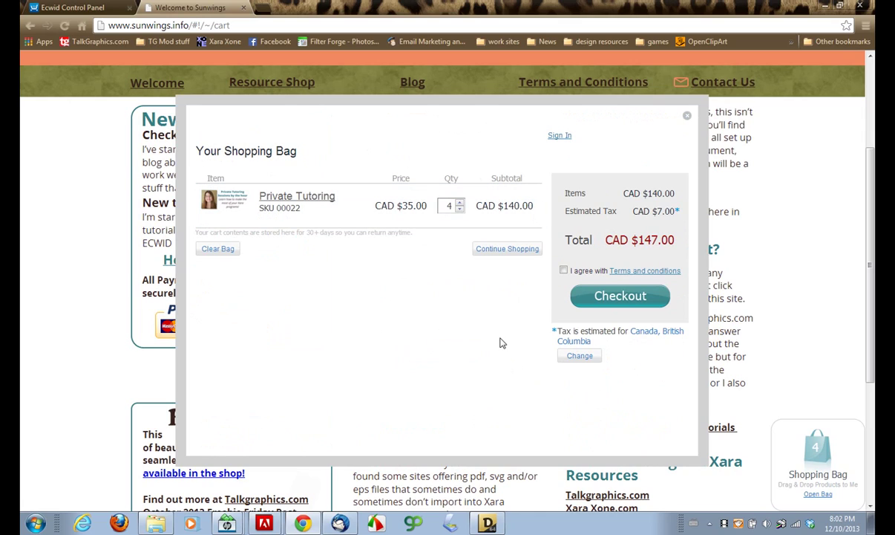
pyautogui.click(460, 203)
pyautogui.click(459, 210)
pyautogui.click(460, 210)
pyautogui.click(460, 210)
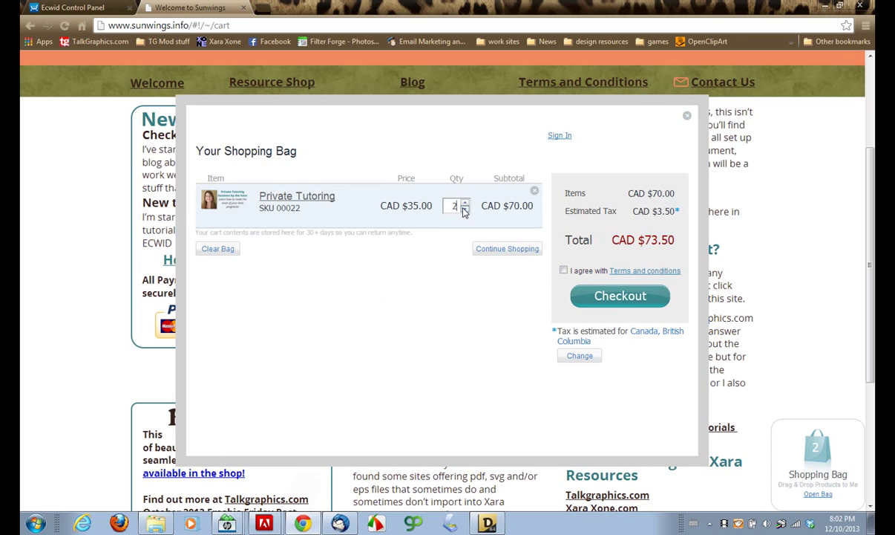
pyautogui.click(465, 209)
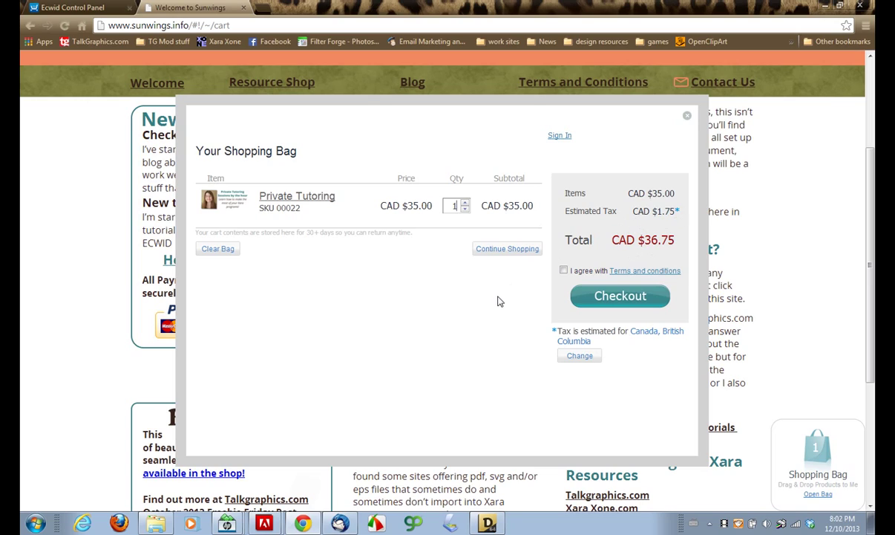
# - Try proceeding to checkout, then close the shopping bag
pyautogui.click(622, 297)
pyautogui.click(683, 115)
pyautogui.scroll(2, 813, 351)
pyautogui.scroll(-2, 814, 351)
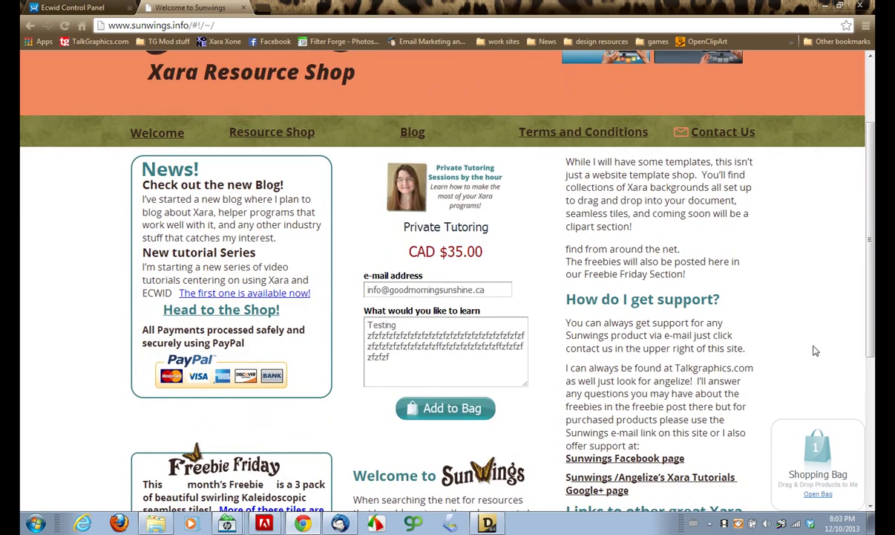